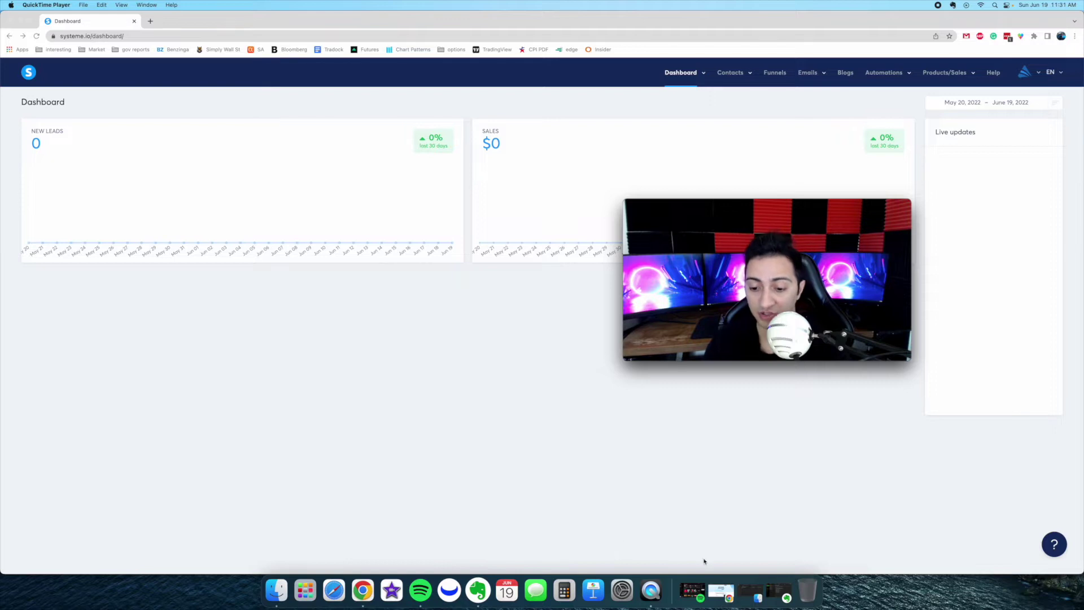
- Check the free account sign-up terms on the systeme.io home page in the minimized incognito window, and minimize it again
click(721, 590)
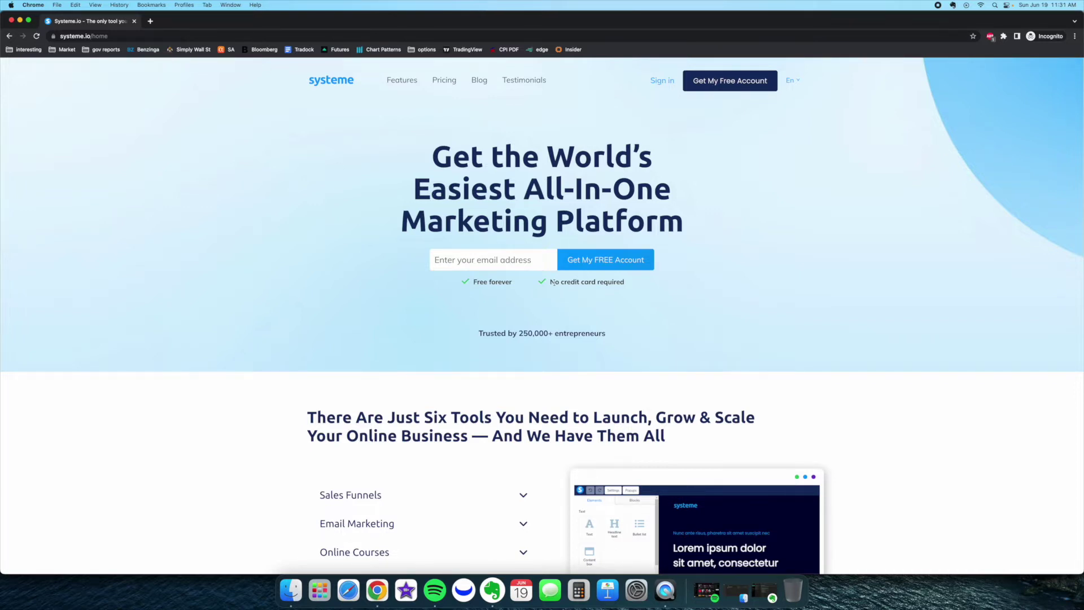
drag(553, 282, 625, 282)
click(625, 283)
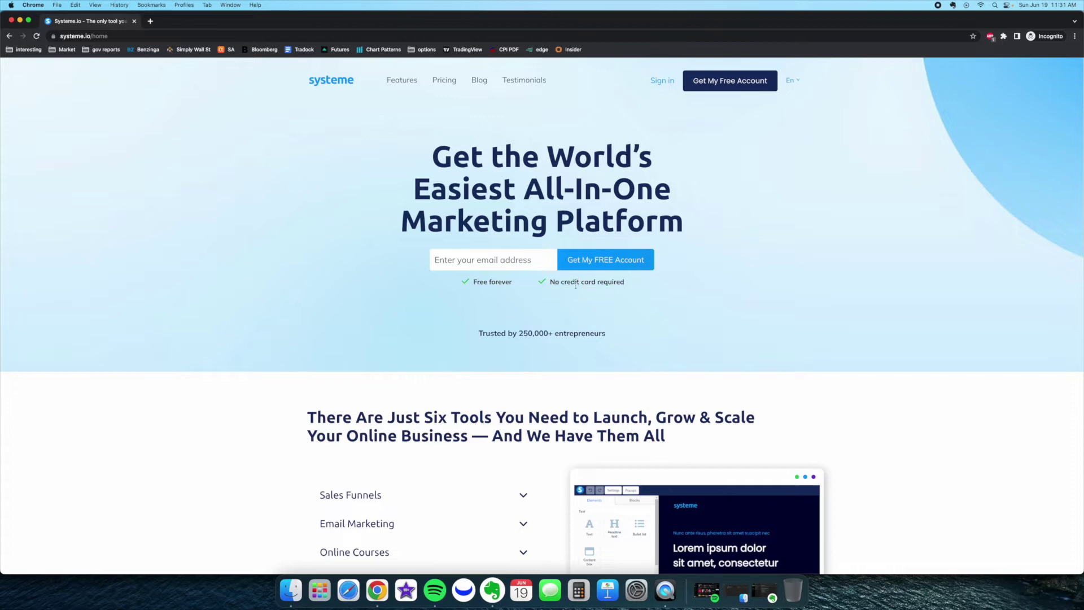
click(20, 20)
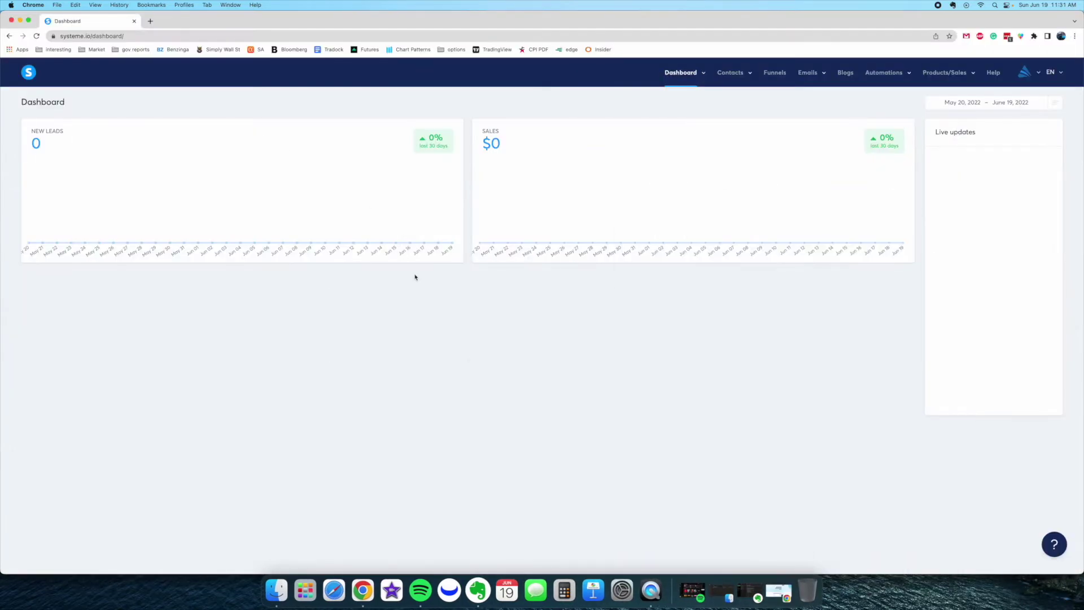
- Examine the new leads and sales charts on the main dashboard
click(651, 590)
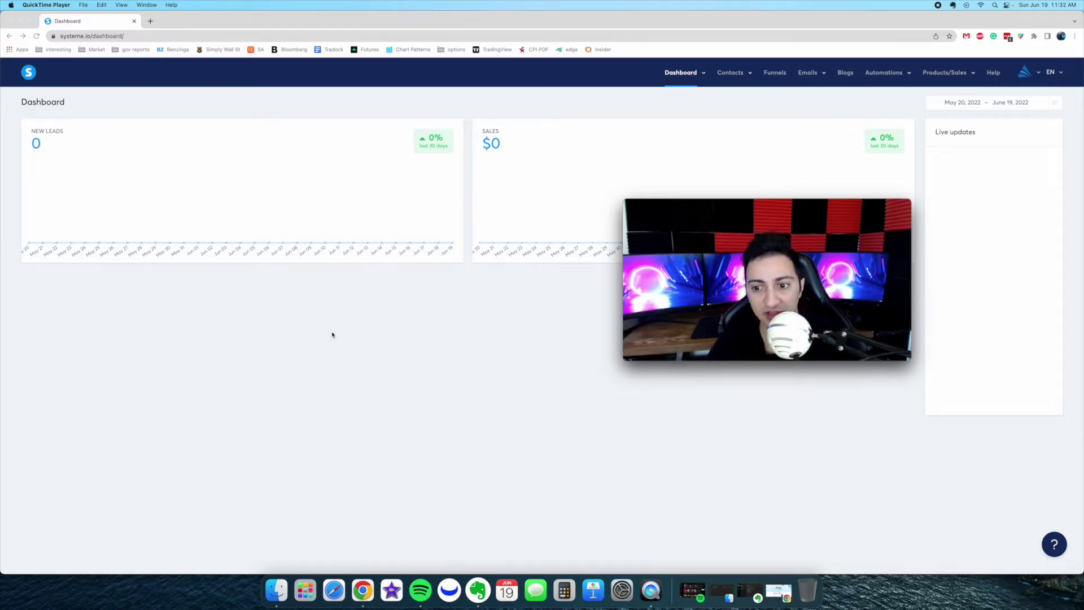
click(421, 267)
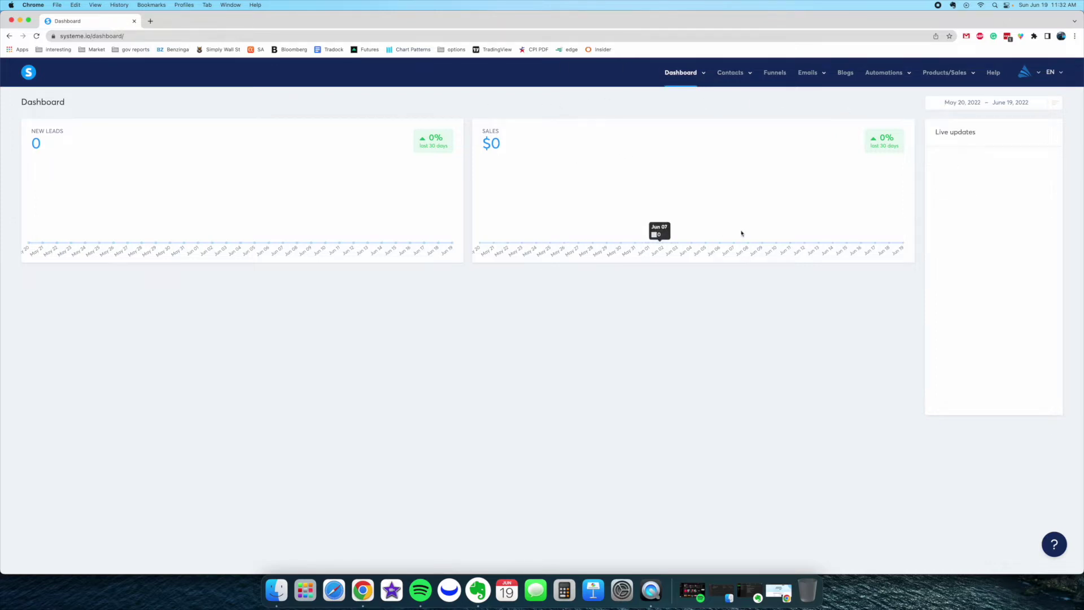
mouse_move(681, 74)
drag(442, 232, 441, 175)
drag(25, 170, 72, 148)
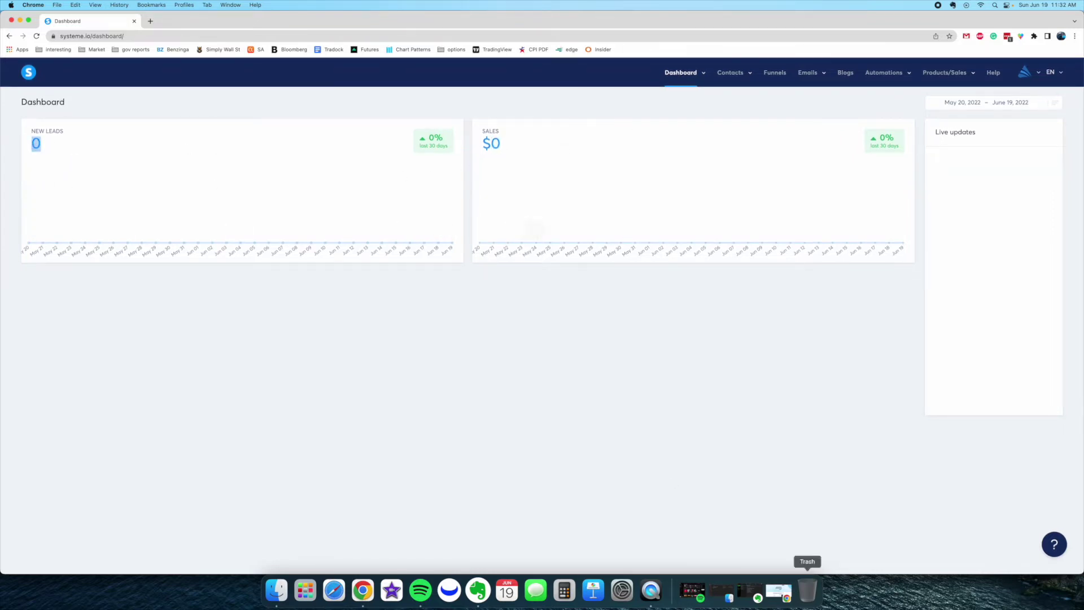
click(651, 590)
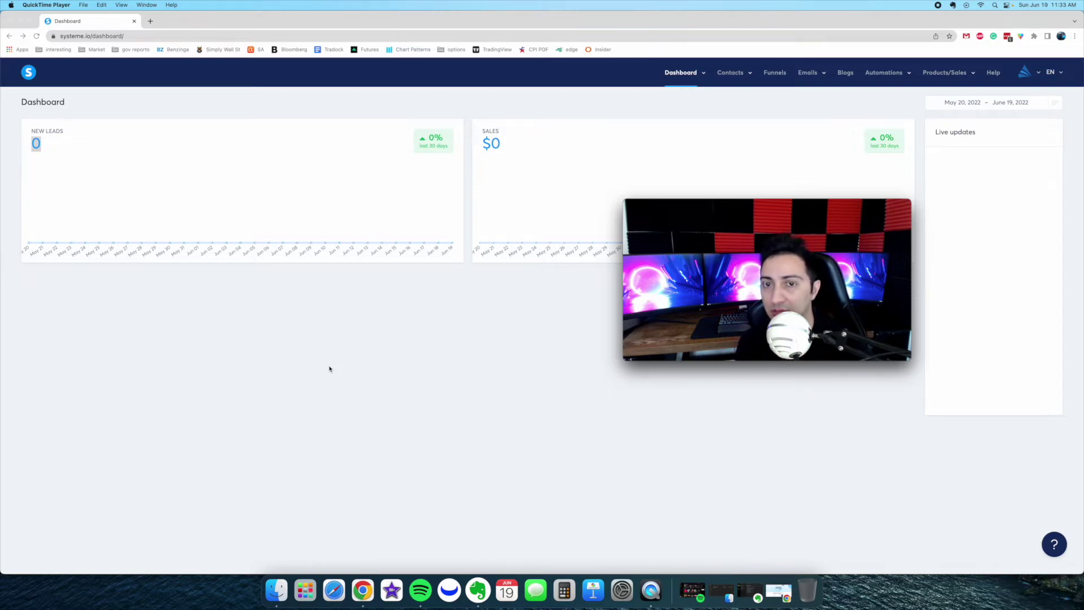
click(330, 369)
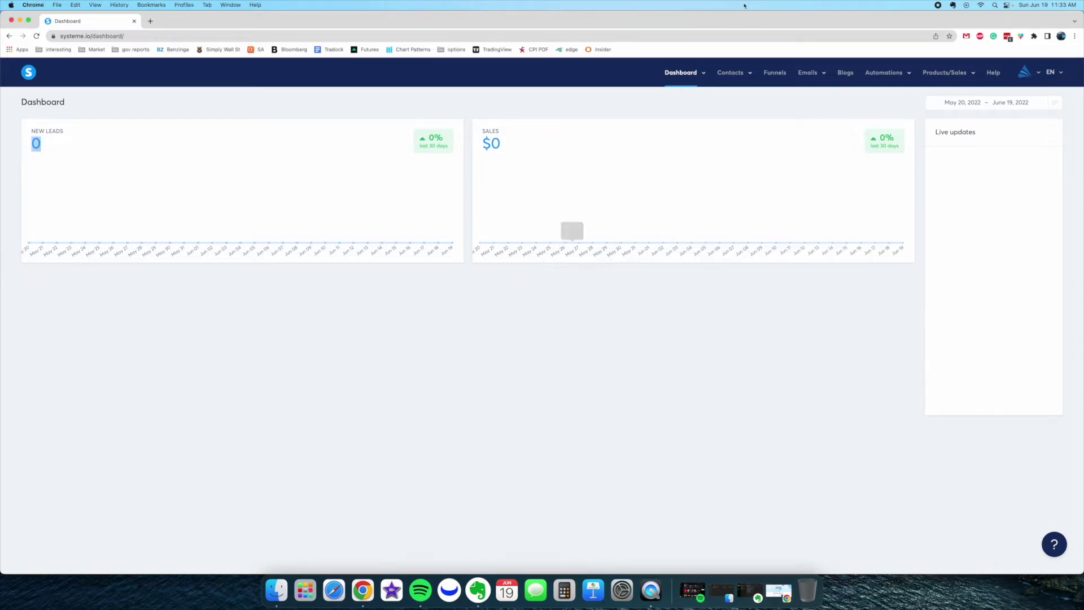
- Open the affiliate dashboard and review the total stats and the systeme.io affiliate link
mouse_move(681, 73)
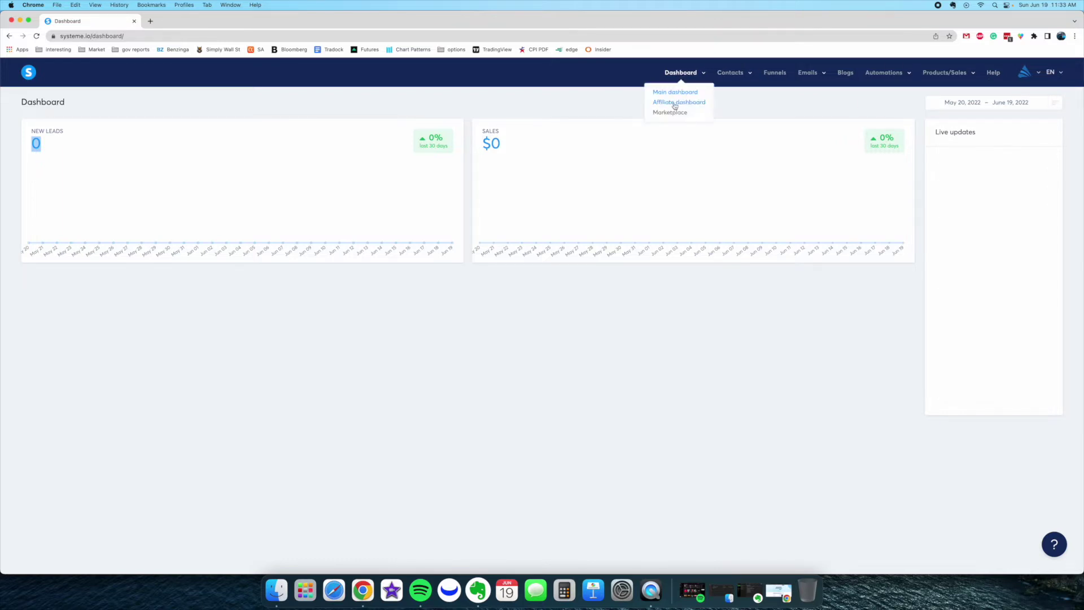
click(676, 104)
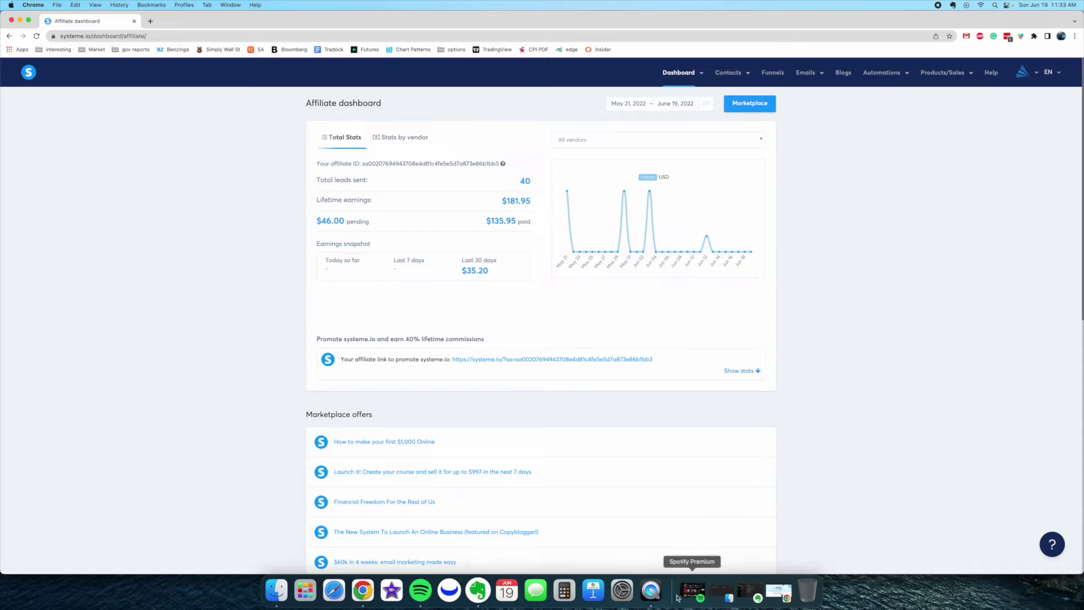
click(651, 590)
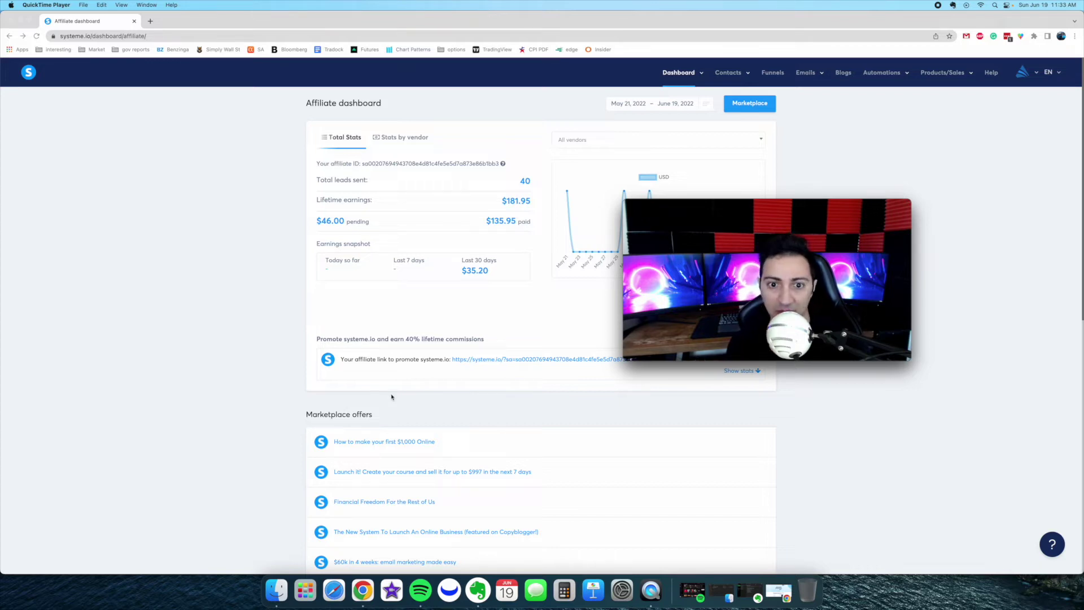
click(403, 247)
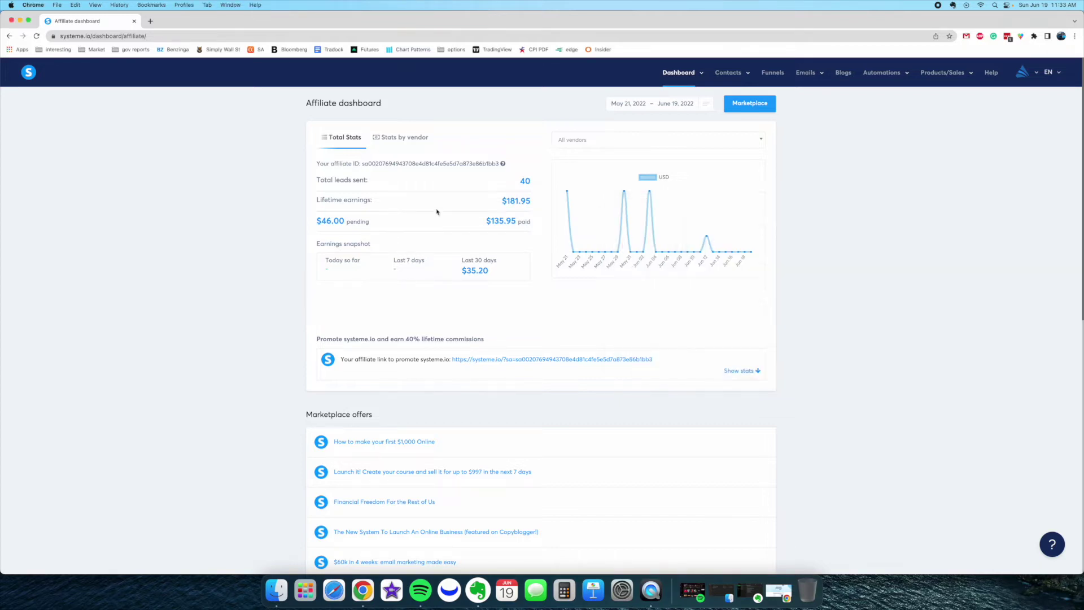
click(650, 590)
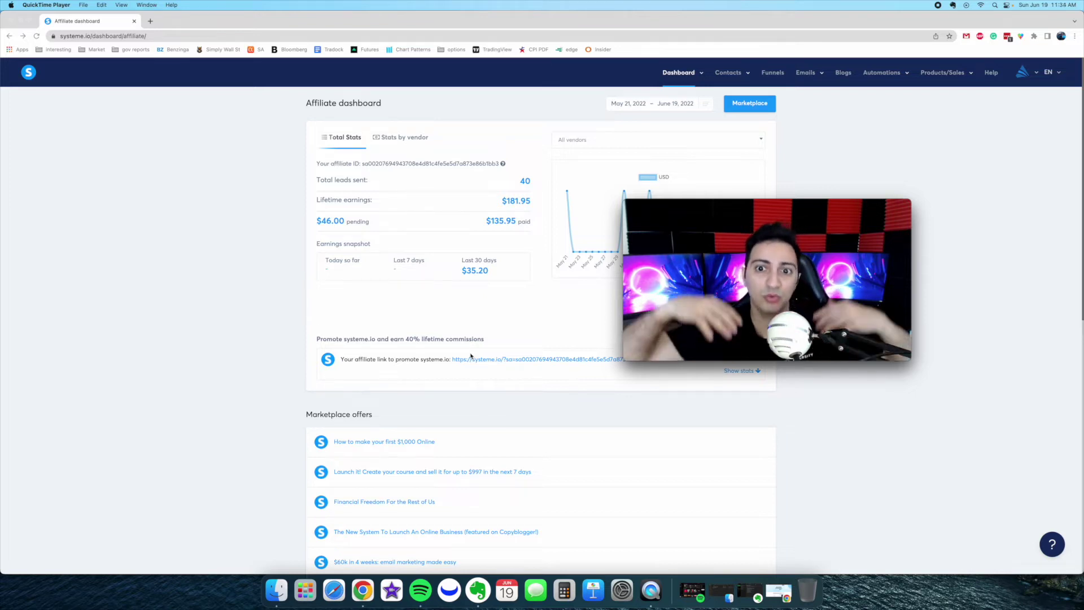
click(462, 228)
- Open the Marketplace and go to page 3 of the offers
mouse_move(691, 68)
click(670, 114)
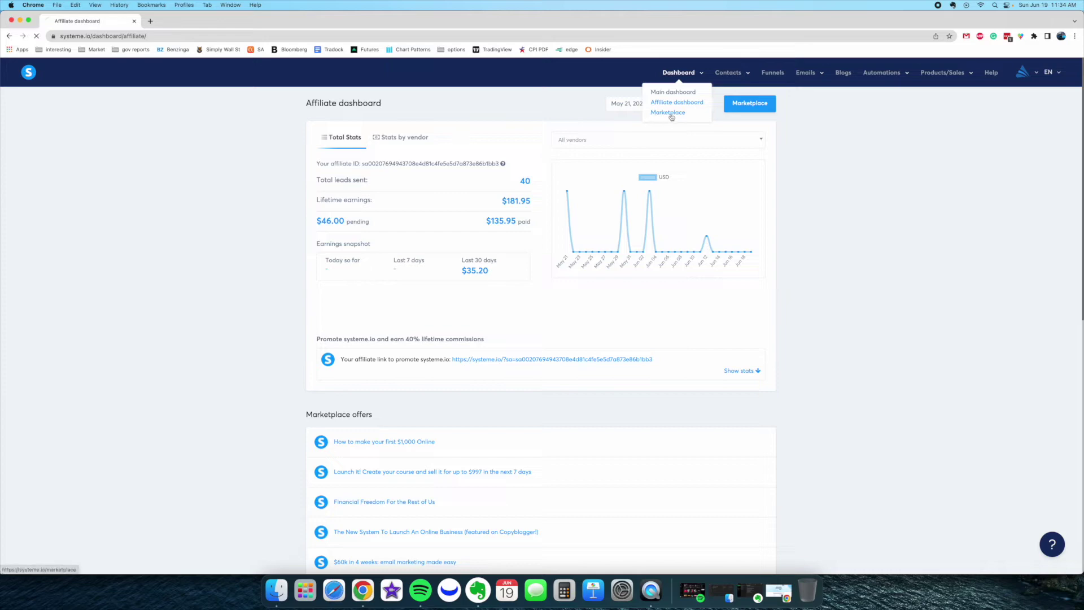
scroll(479, 348, down, 7)
click(422, 545)
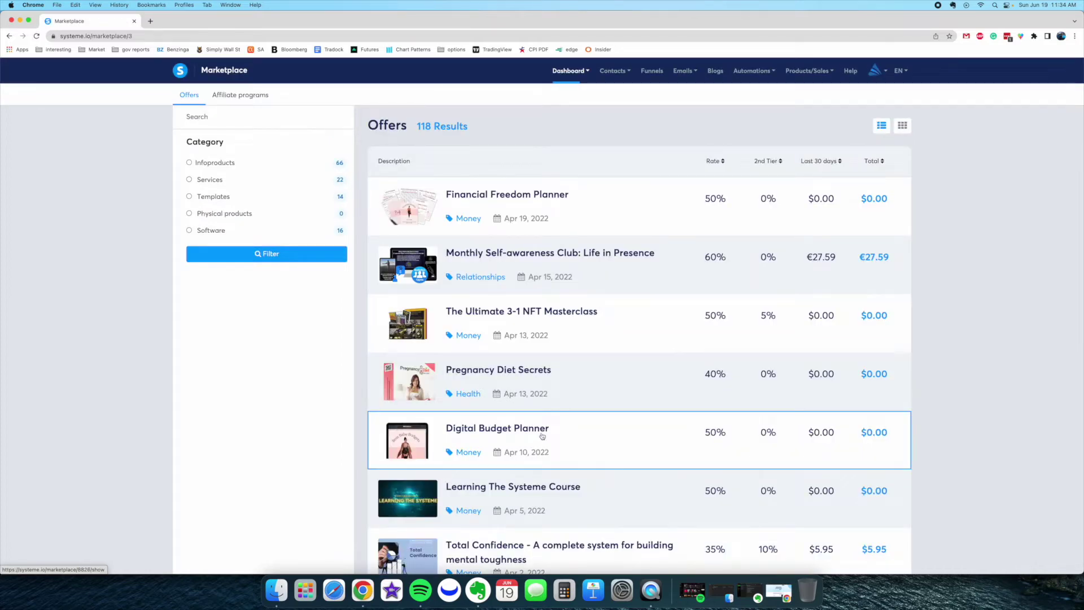
- Look through the marketplace offers on this page, comparing their commission rates and earnings
click(650, 590)
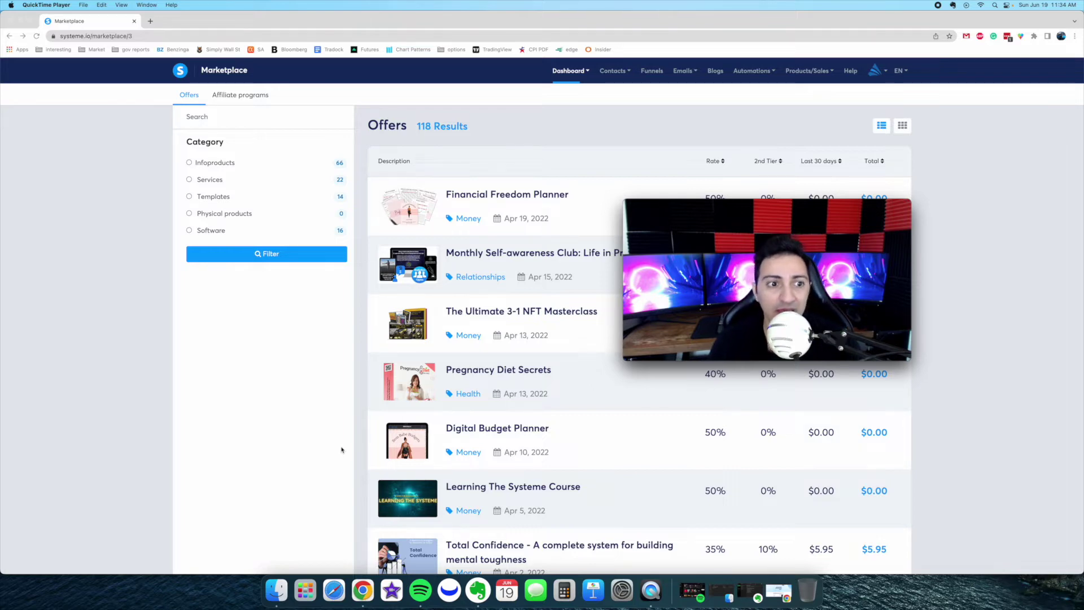
click(329, 372)
scroll(466, 394, down, 5)
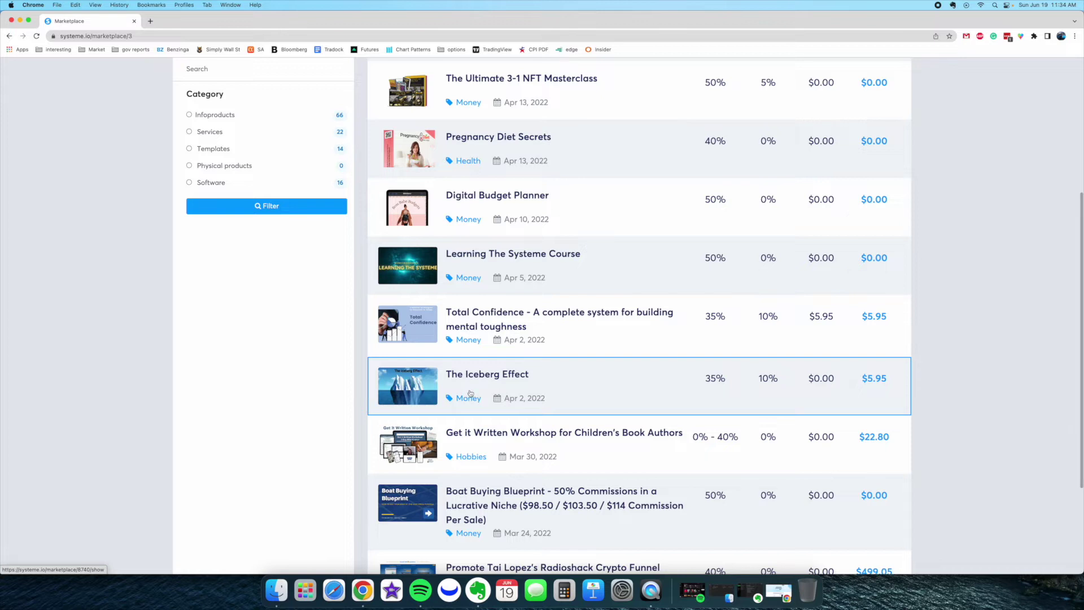
scroll(467, 394, down, 3)
scroll(474, 395, up, 3)
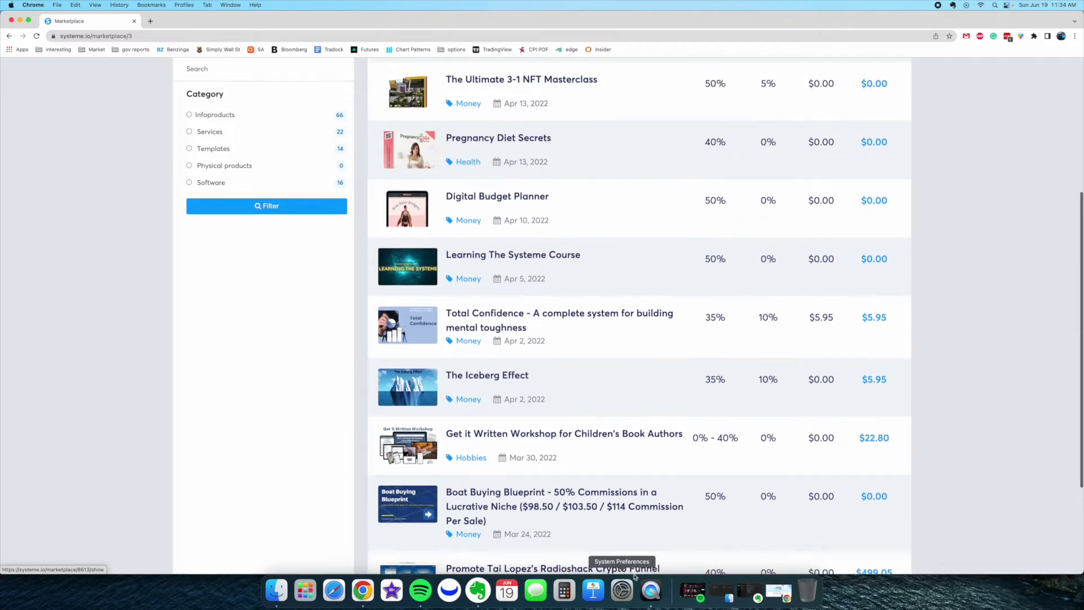
click(650, 590)
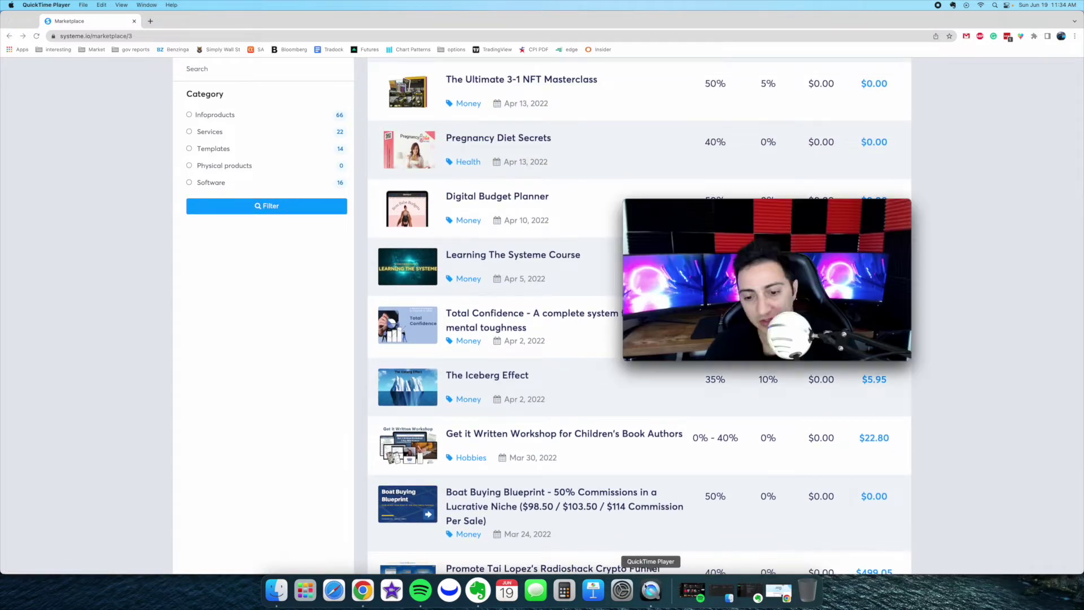
click(273, 322)
scroll(506, 340, up, 3)
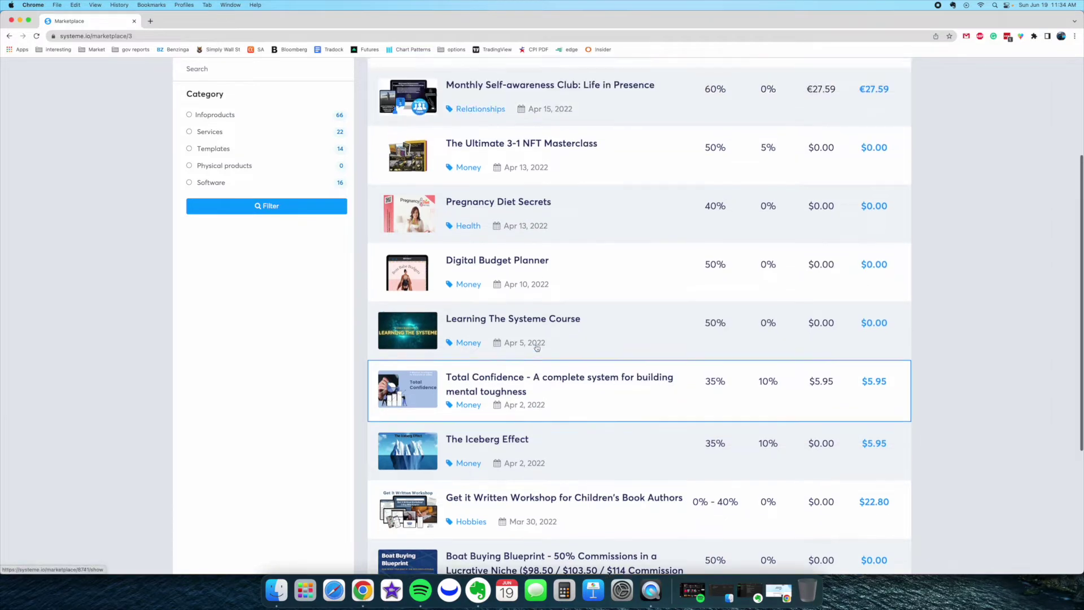
- Open the Financial Freedom Planner offer and review its commission rate, Promote Offer link and description
scroll(555, 308, up, 2)
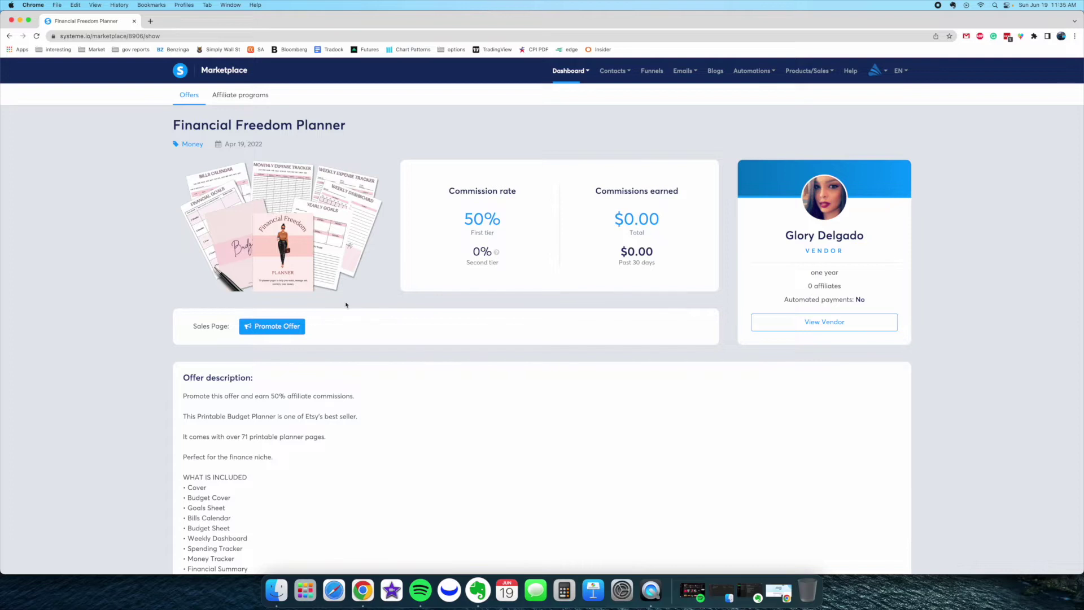
scroll(346, 305, down, 2)
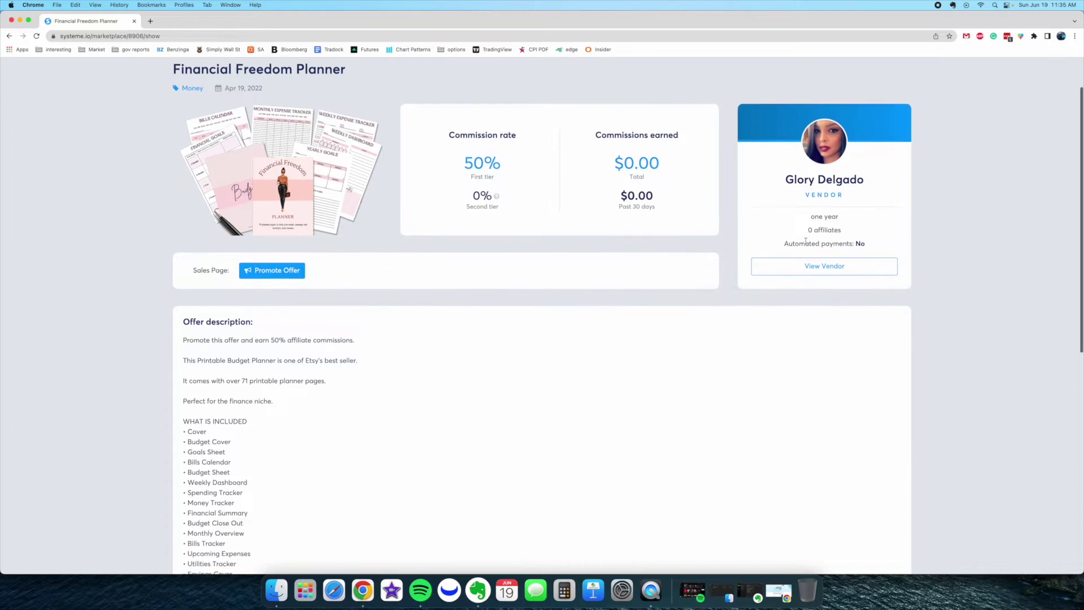
scroll(271, 273, down, 1)
right_click(271, 270)
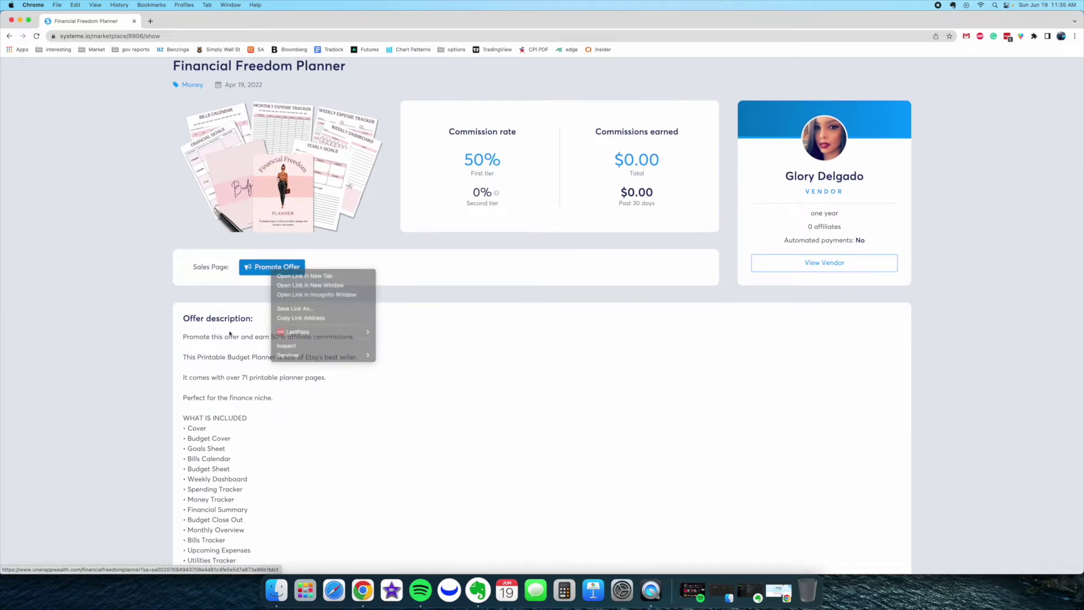
click(228, 334)
scroll(234, 338, down, 10)
scroll(243, 353, up, 15)
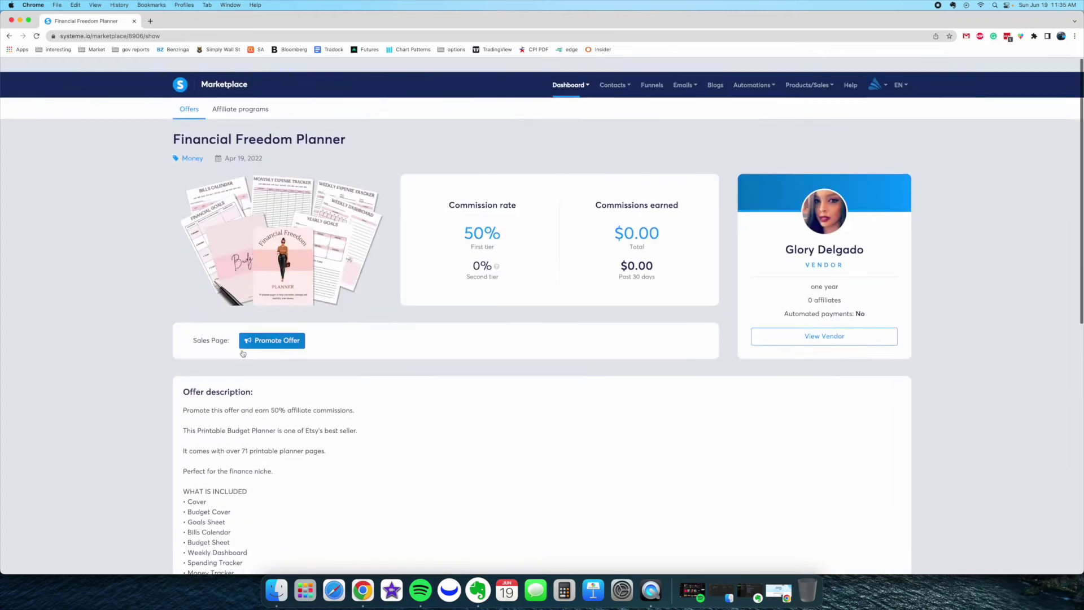
- Open the contacts list to view its filters and the create and import options
mouse_move(614, 72)
click(616, 94)
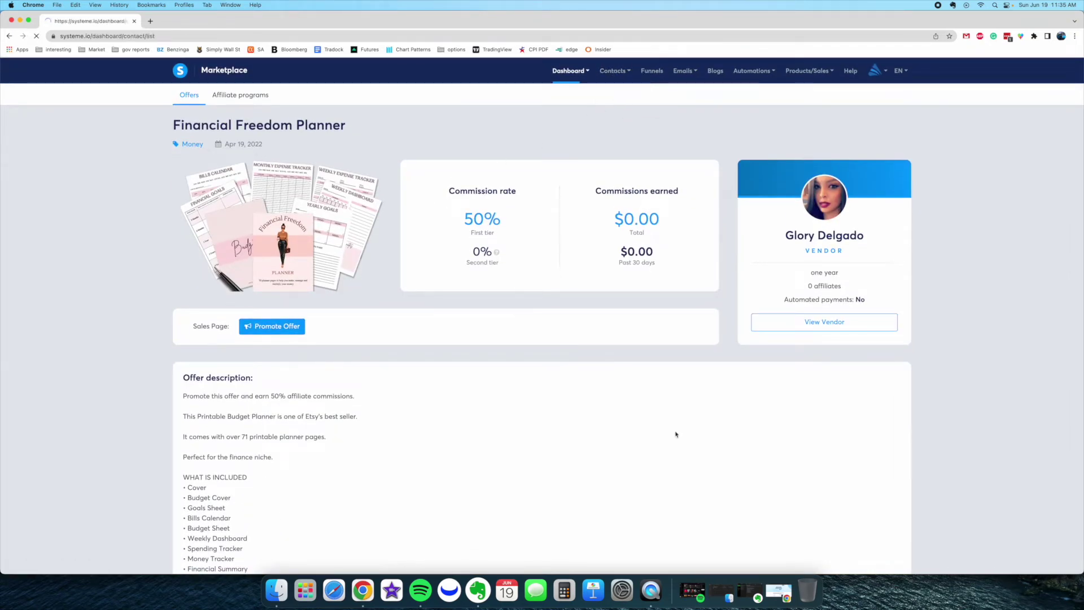
click(651, 590)
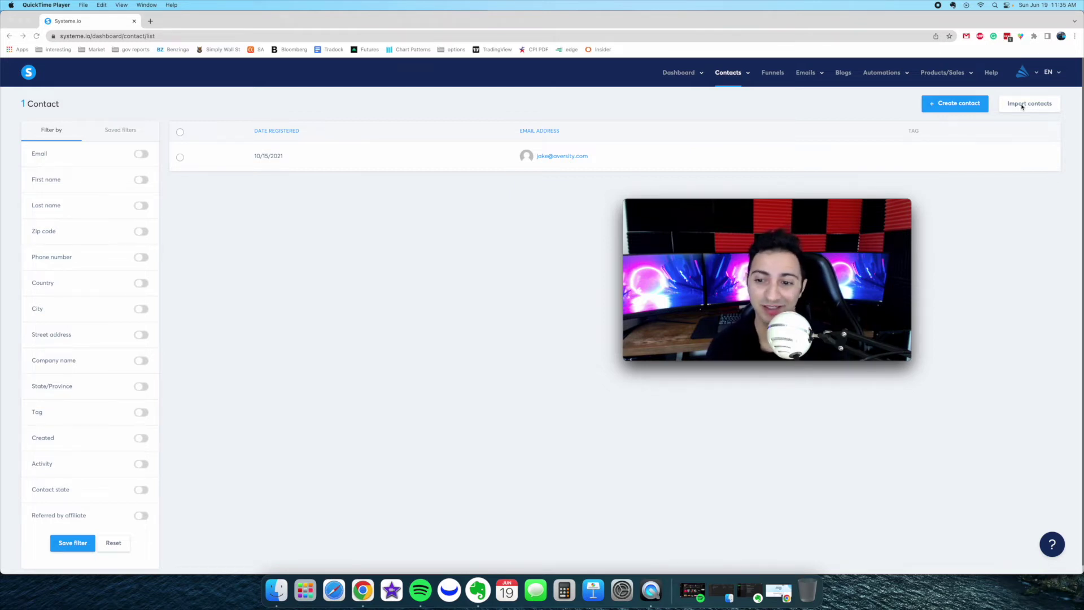
- Open the contact tags page and view the tag list
click(721, 106)
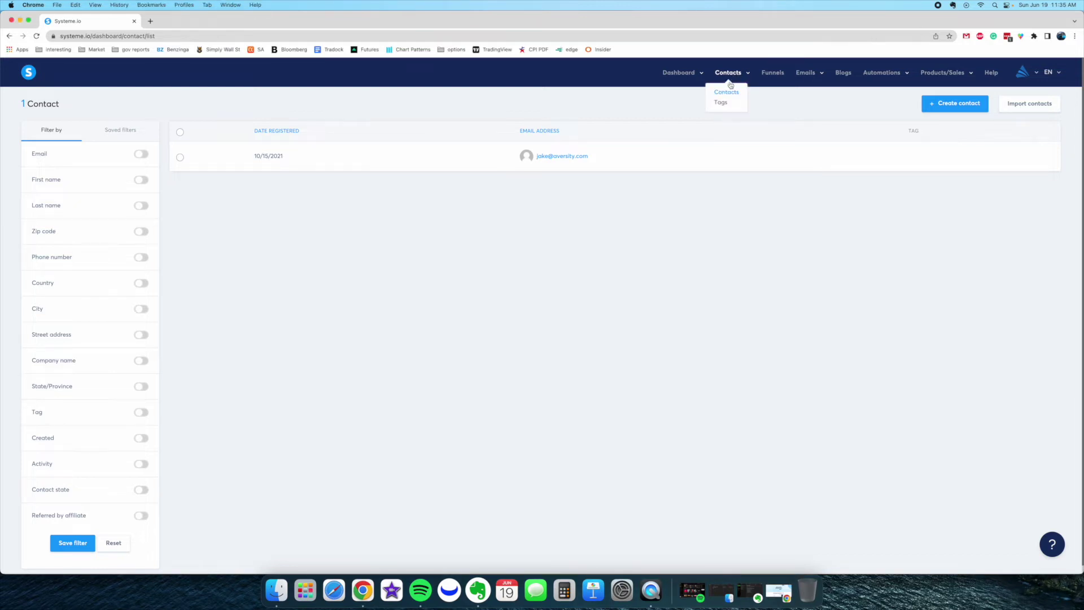
click(721, 103)
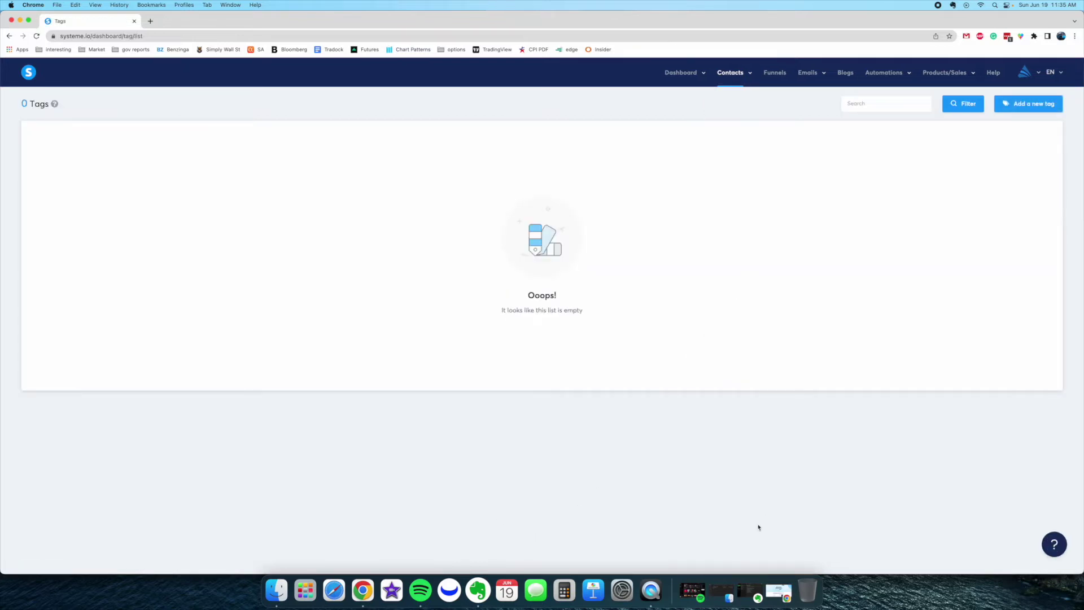
click(650, 590)
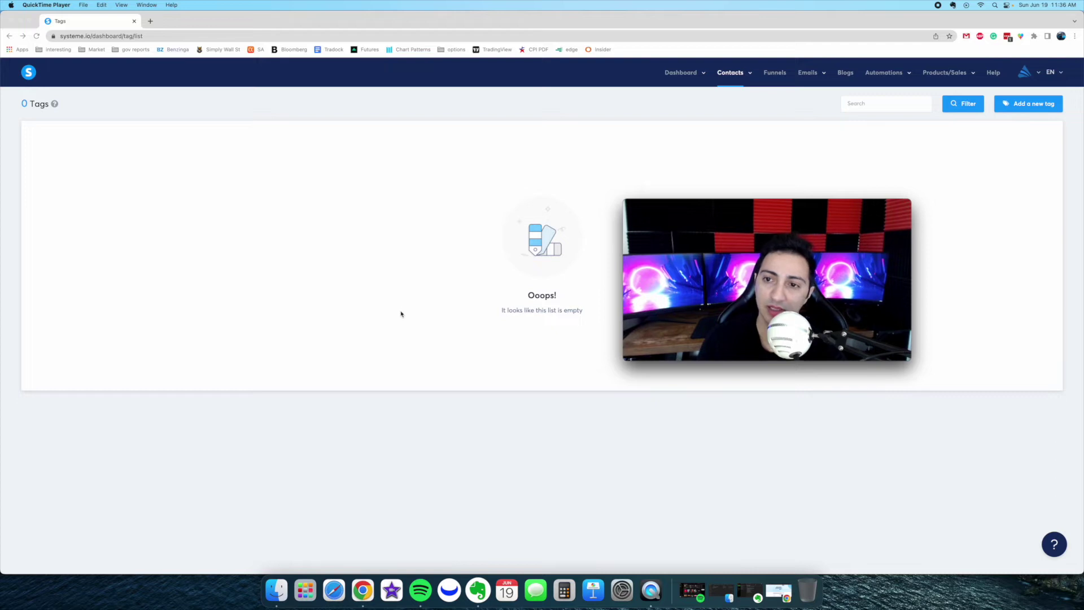
click(411, 293)
- Open the Gold Masterclass Pinterest Automation funnel from the funnels list
click(773, 72)
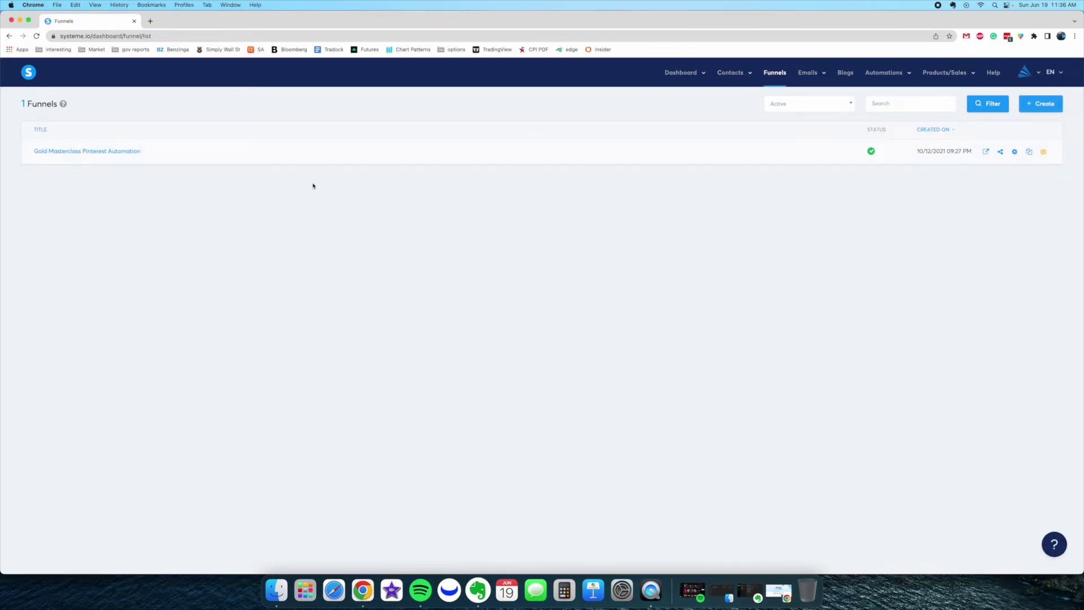
click(651, 590)
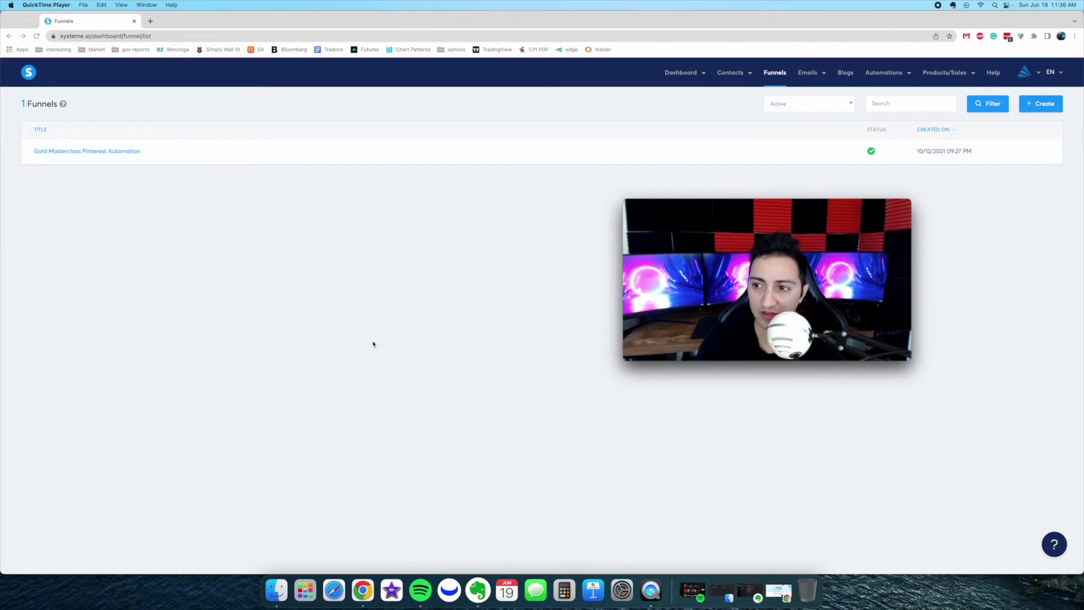
click(74, 160)
click(75, 151)
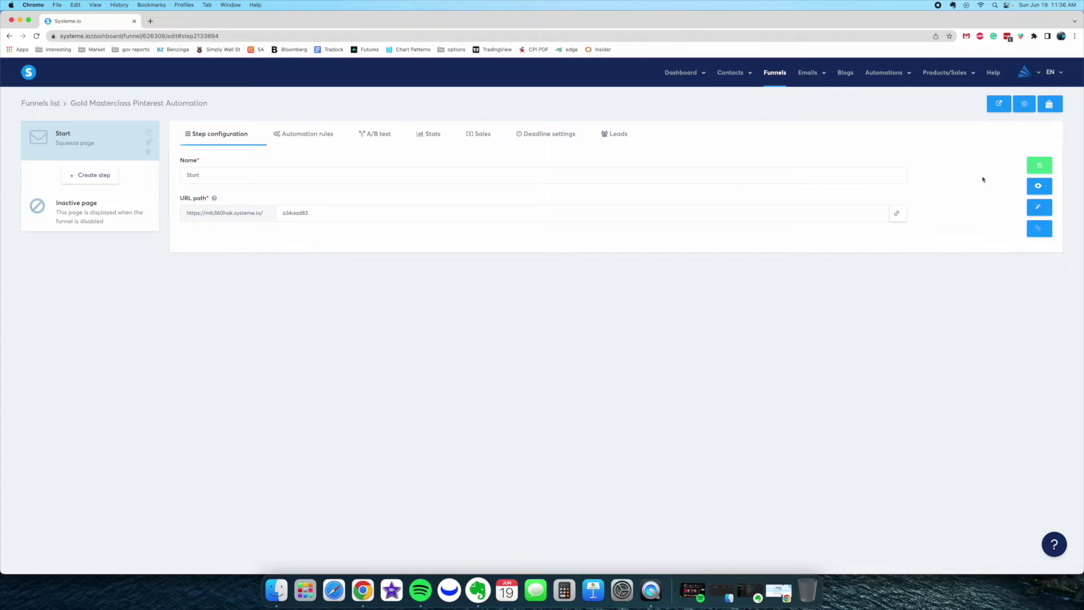
- Preview the funnel's Start squeeze page, check its headline, and close the preview
click(1038, 186)
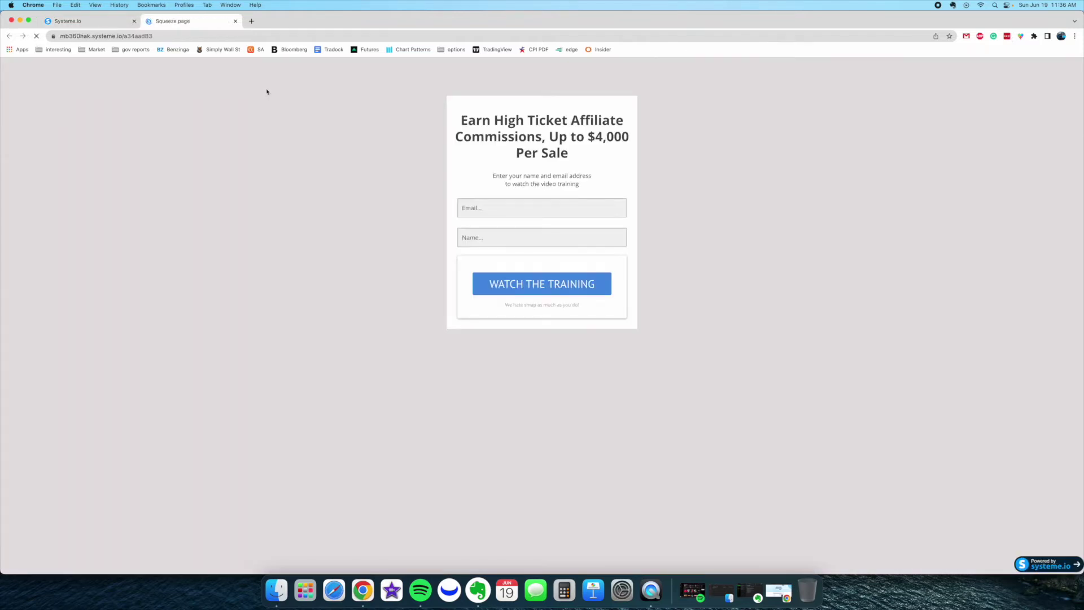
drag(461, 121, 565, 141)
click(353, 89)
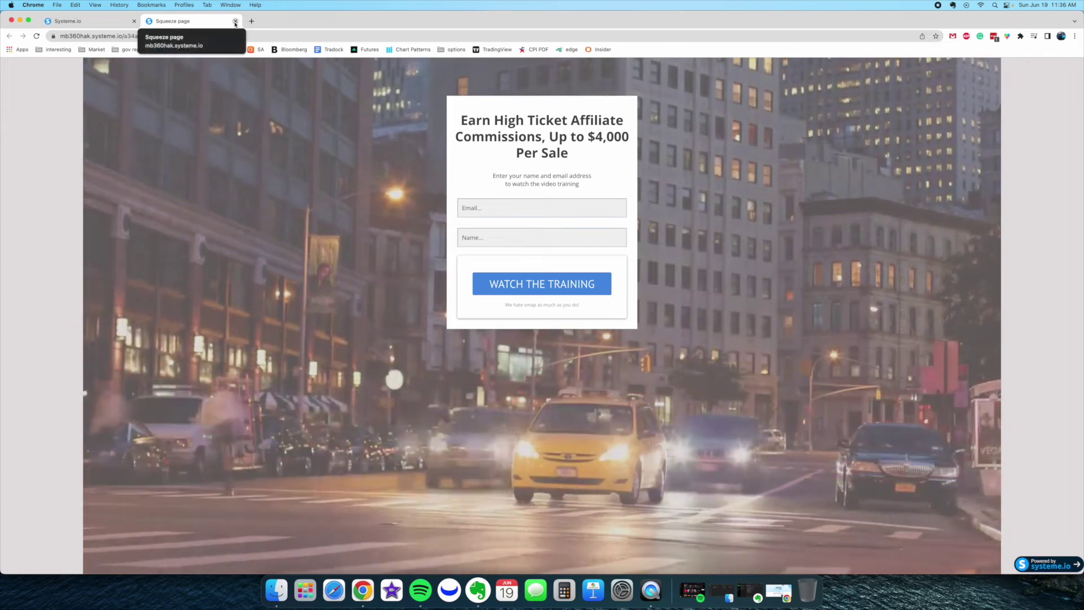
click(235, 21)
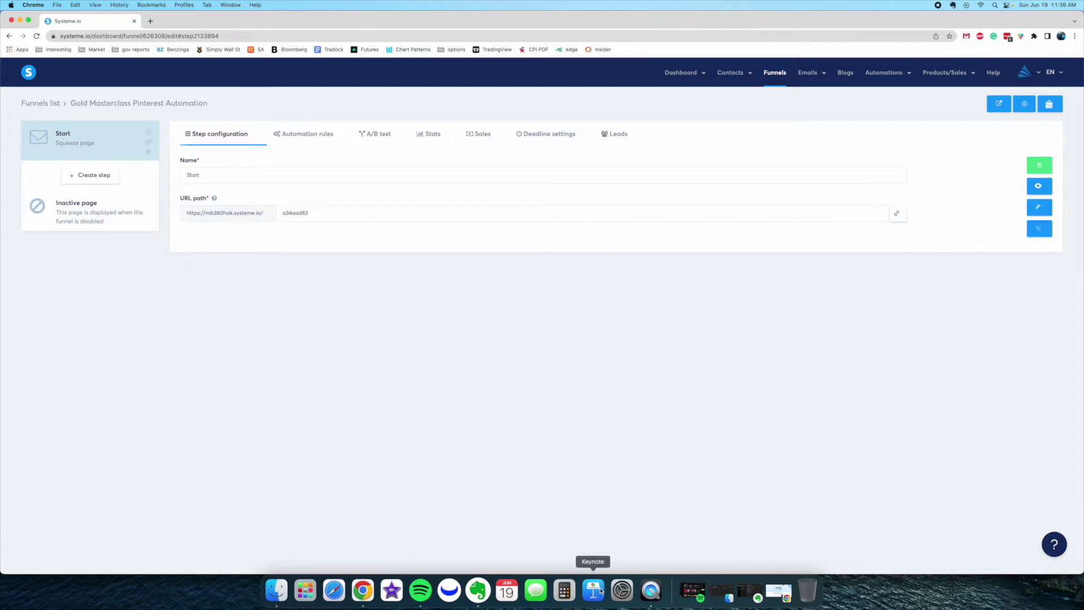
click(651, 590)
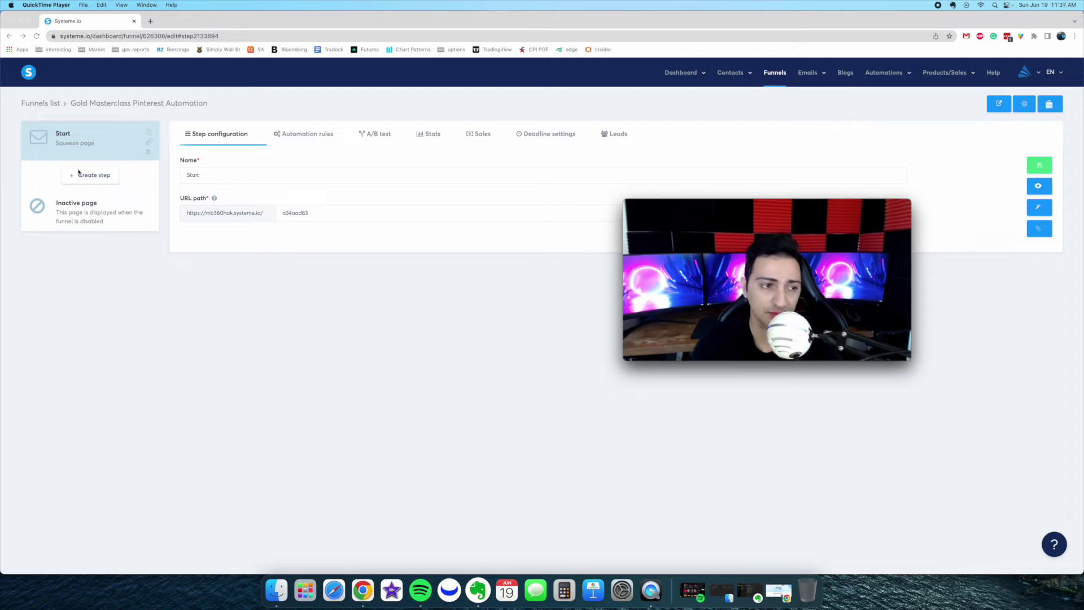
click(199, 188)
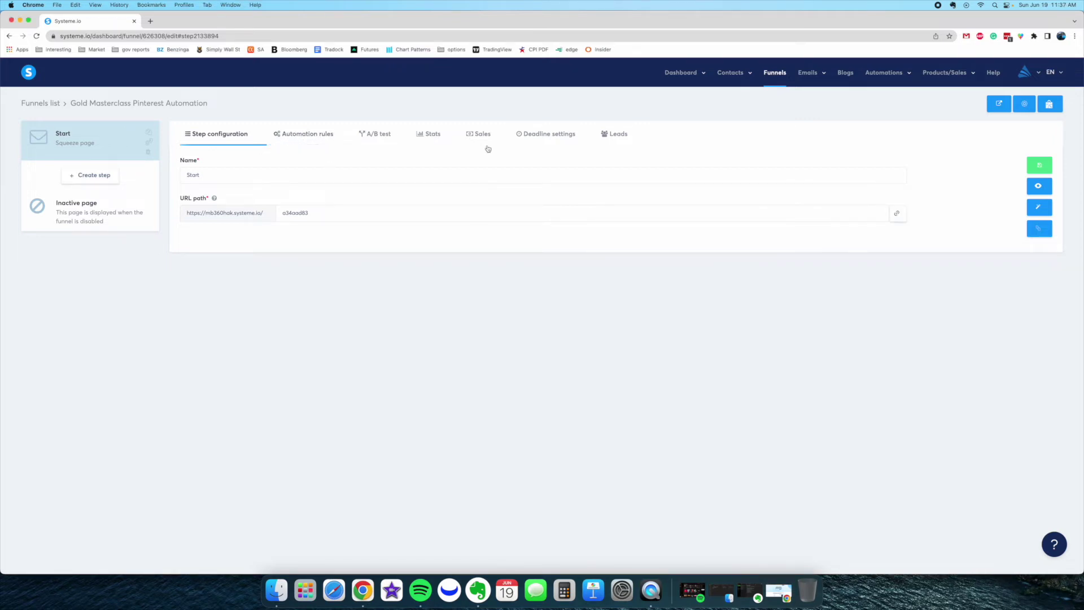
click(651, 590)
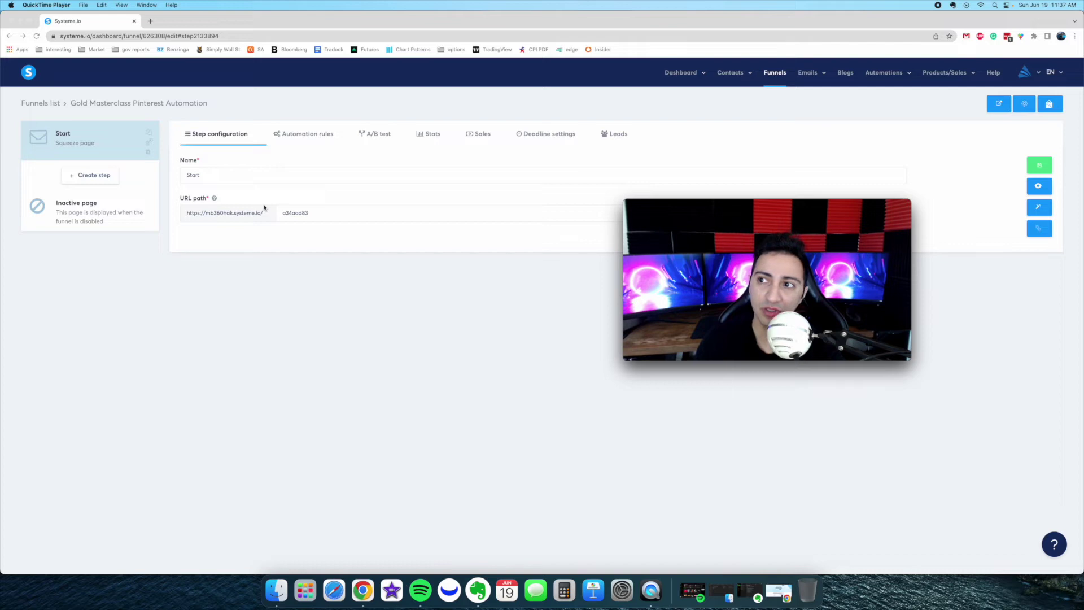
click(395, 223)
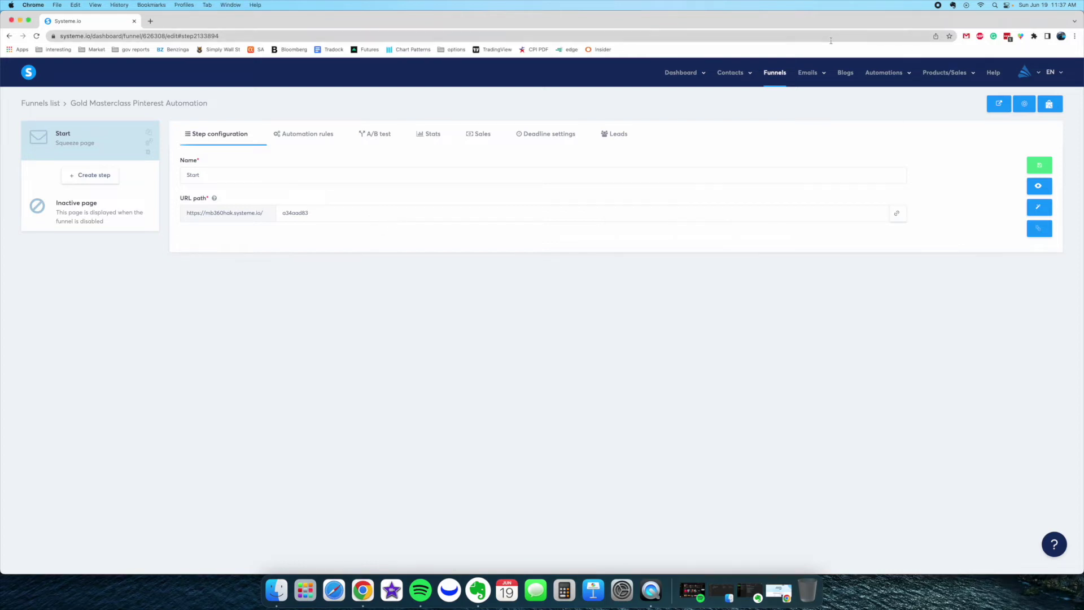
- View the newsletters page, then open the dann dog training campaign from the email campaigns list
mouse_move(808, 73)
click(808, 93)
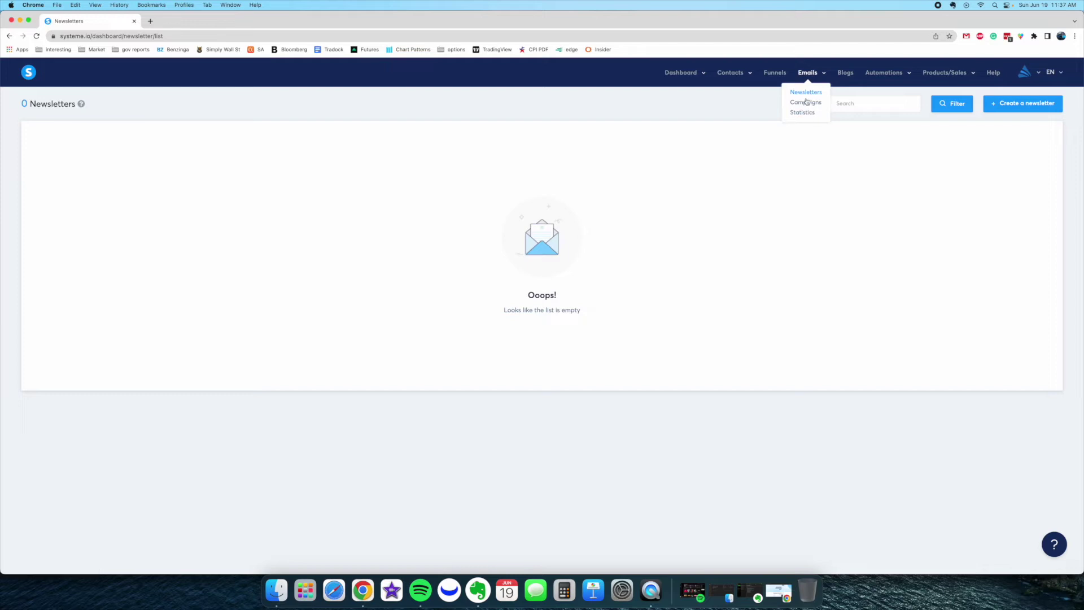
mouse_move(802, 76)
click(797, 107)
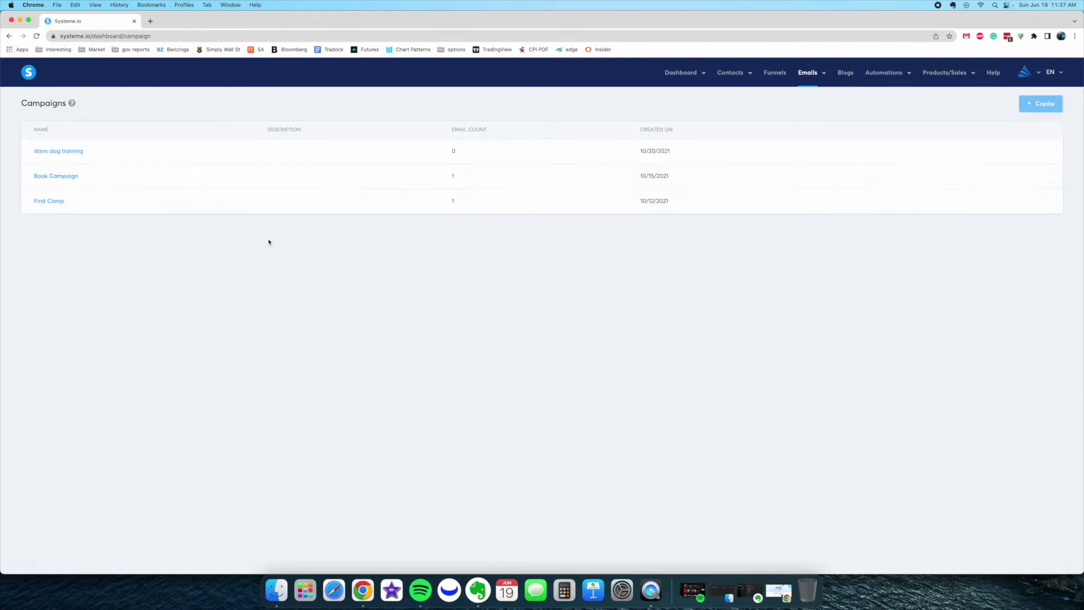
click(68, 152)
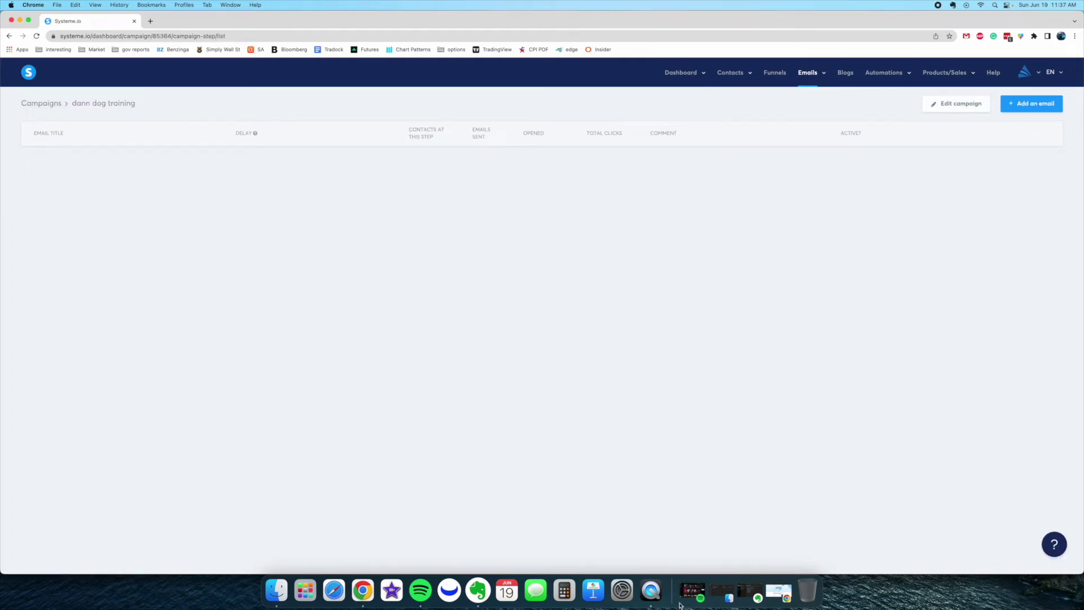
- Open the email statistics dashboard to view the charts for sent, opened, spam-reported and bounced emails
click(651, 590)
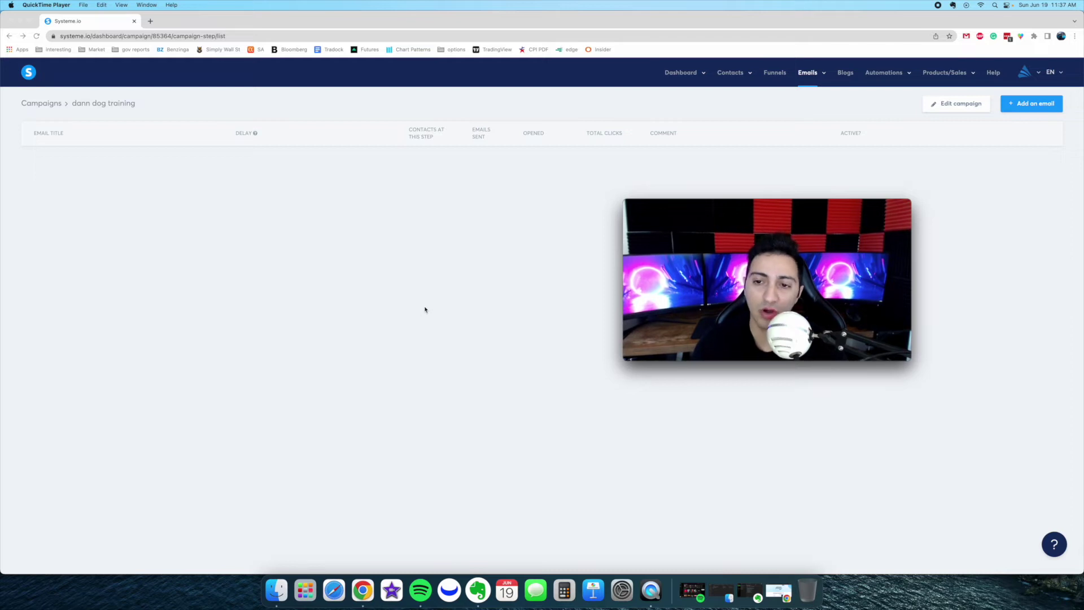
click(762, 169)
mouse_move(822, 82)
click(800, 113)
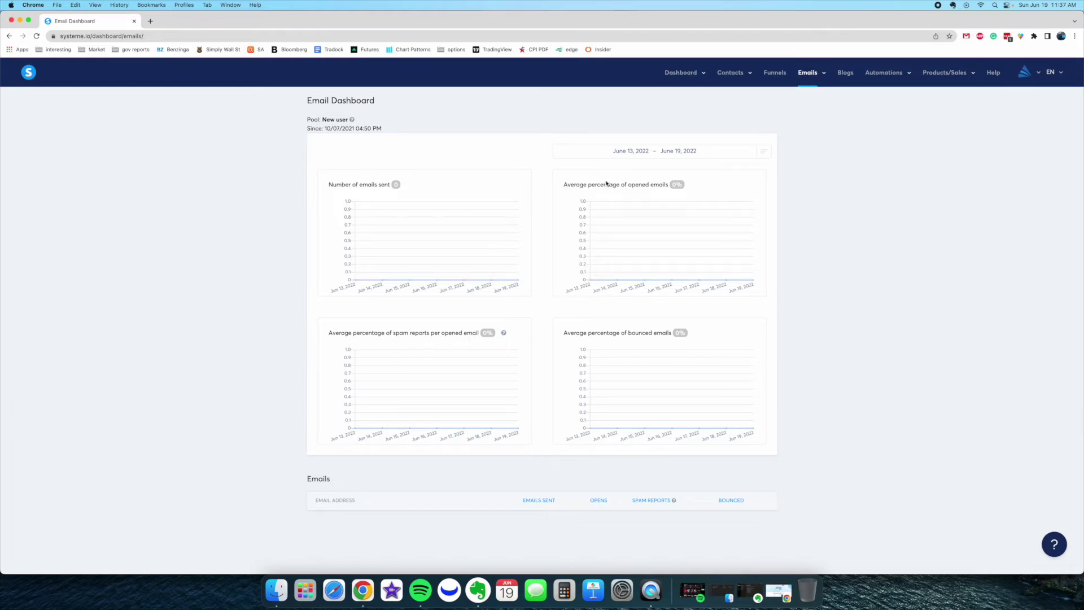
- Open the blogs list to view the existing blog and the option for creating one
click(844, 76)
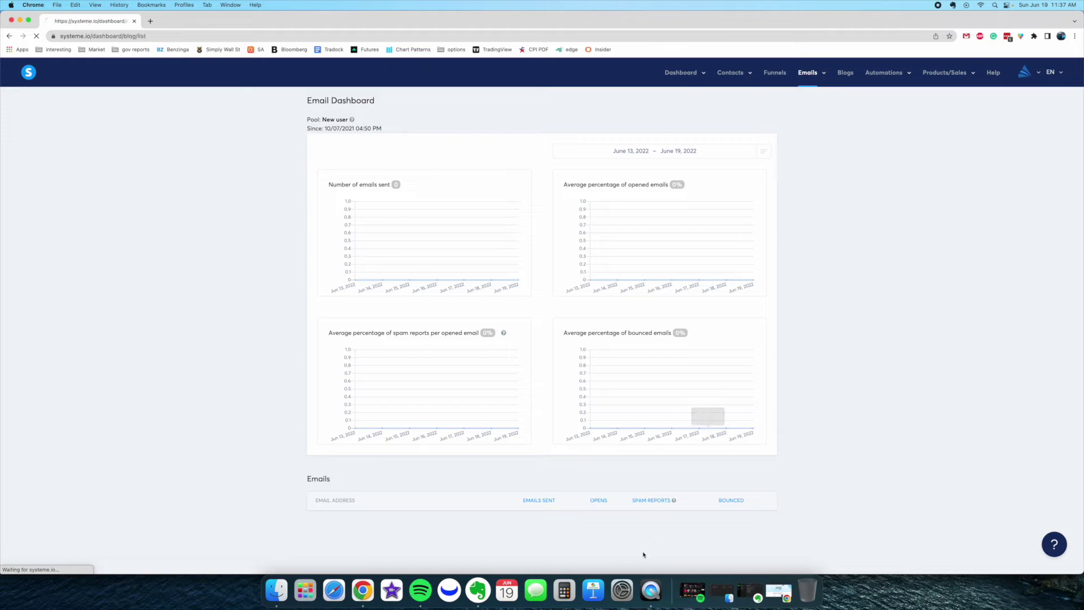
click(650, 590)
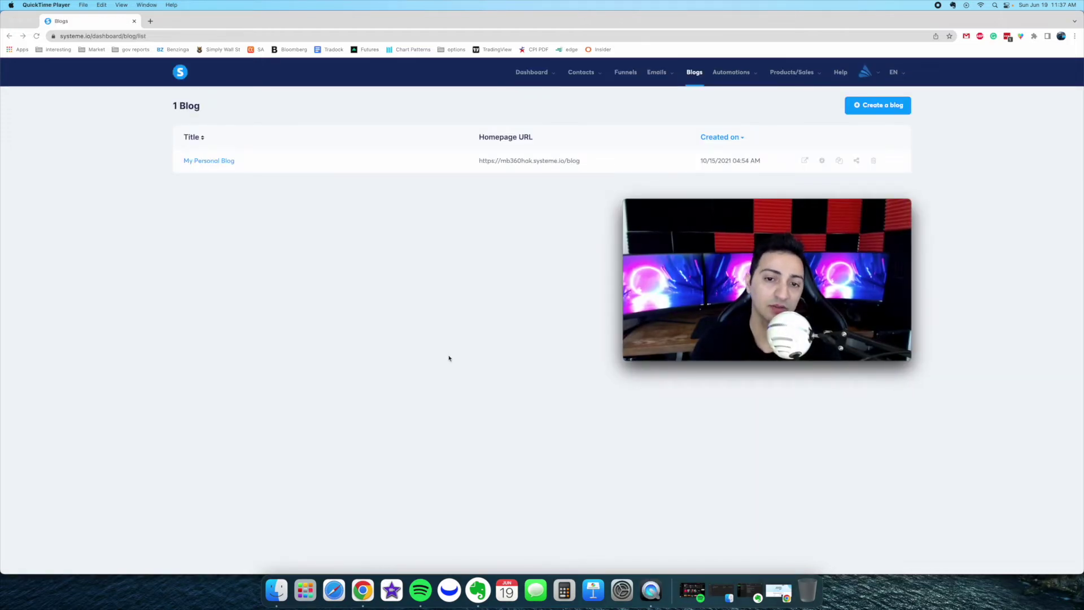
click(471, 294)
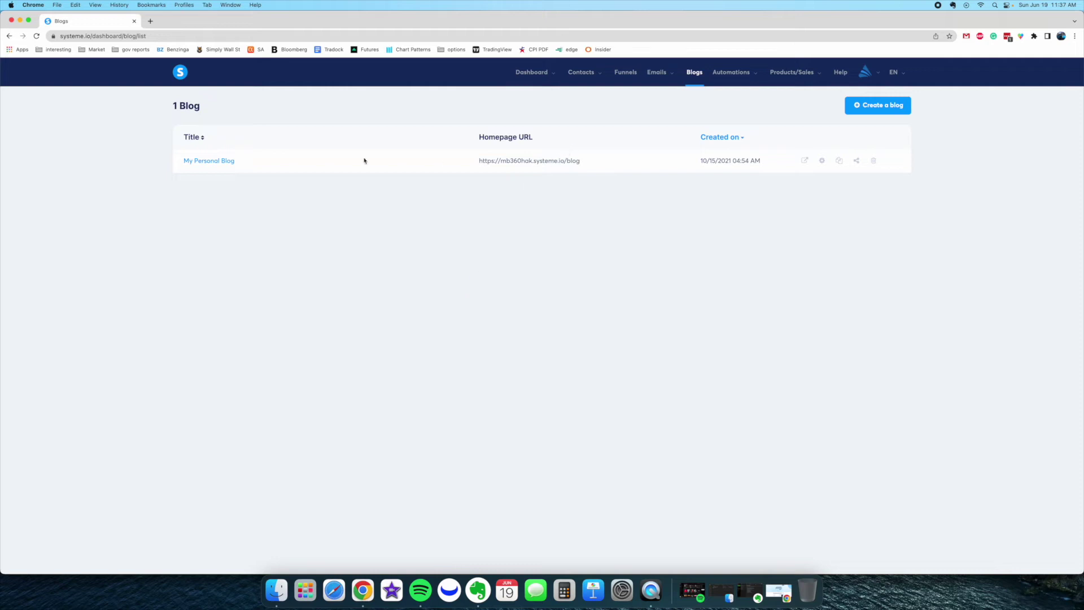
click(650, 590)
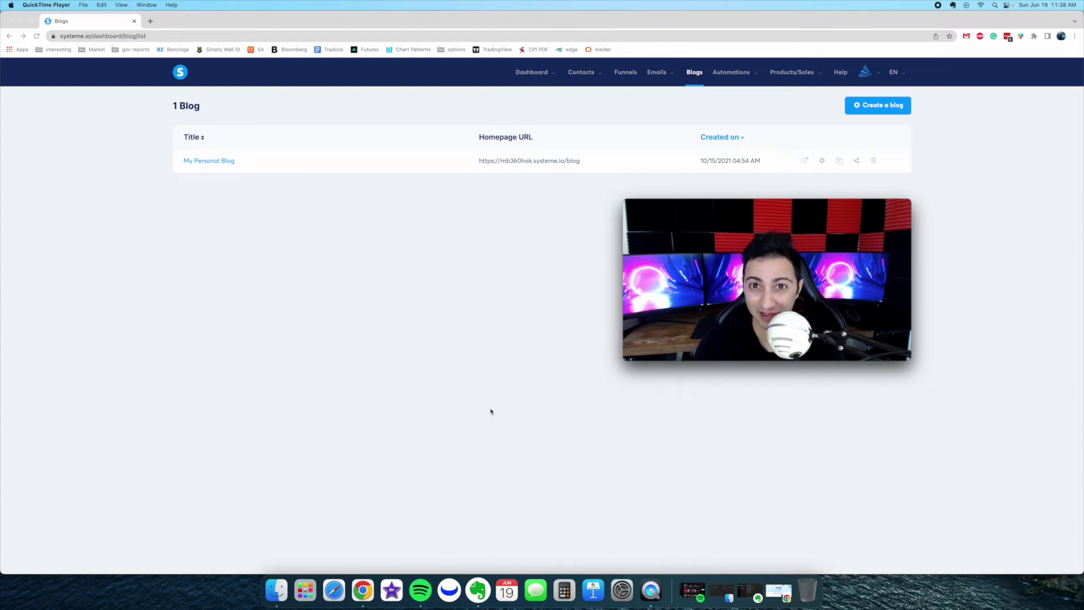
click(390, 255)
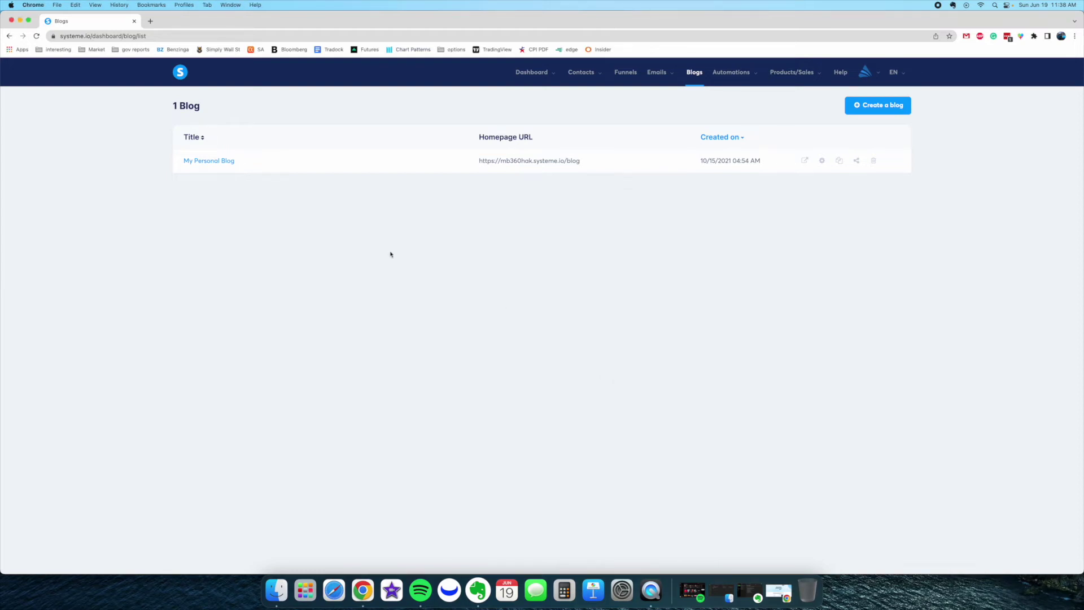
- Preview the home page of My Personal Blog, look through its category cards, and close the preview
click(804, 161)
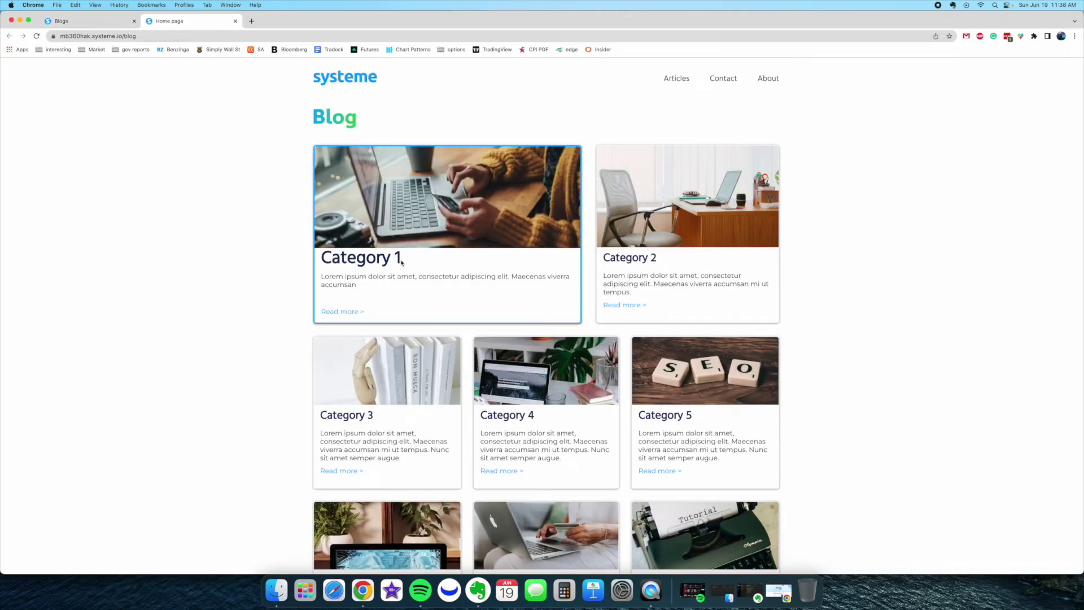
scroll(398, 251, down, 3)
scroll(401, 254, up, 3)
scroll(404, 260, down, 3)
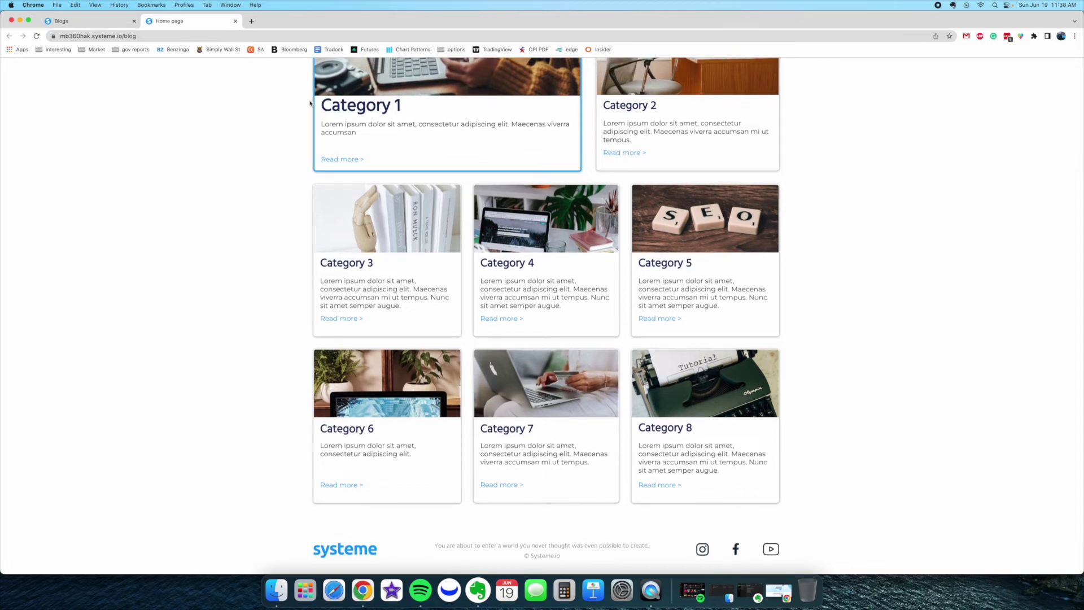
scroll(259, 161, up, 3)
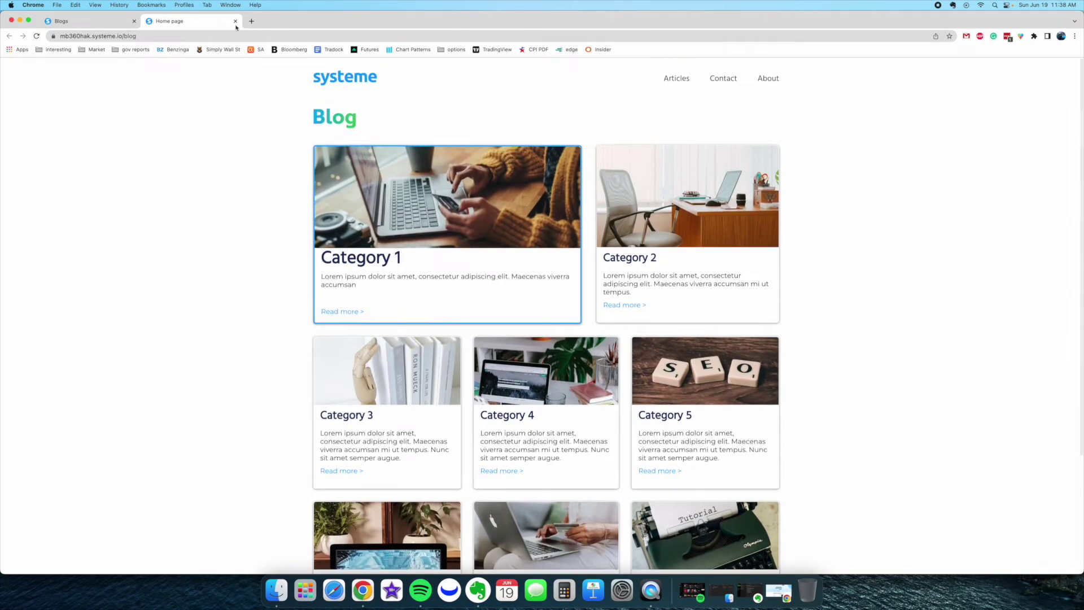
click(235, 21)
- View the automation rules list and open the New sale rule that subscribes contacts to Book Campaign
mouse_move(732, 73)
click(727, 100)
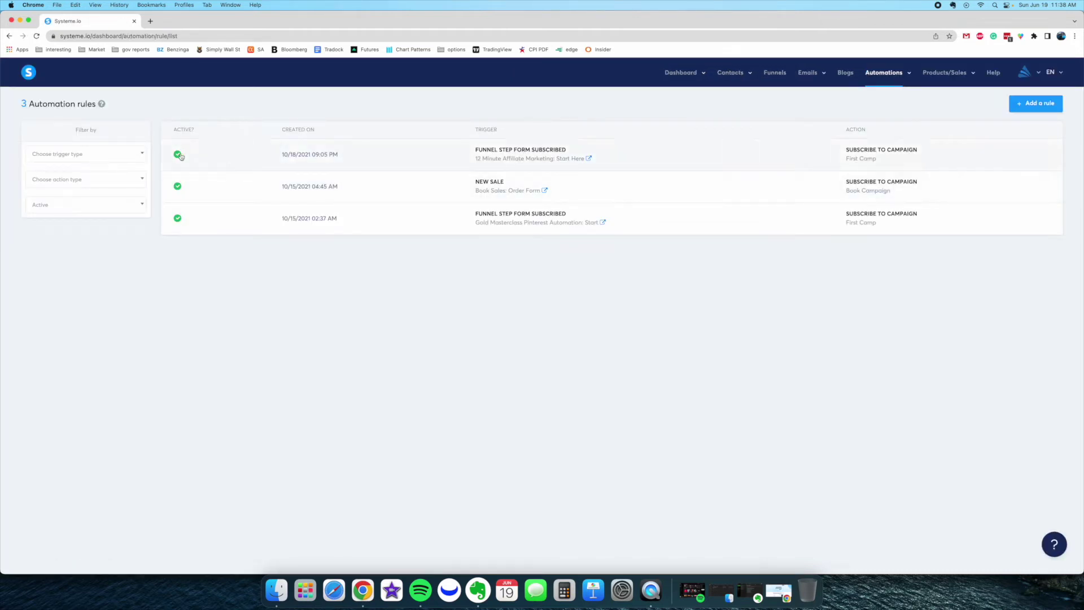
click(651, 590)
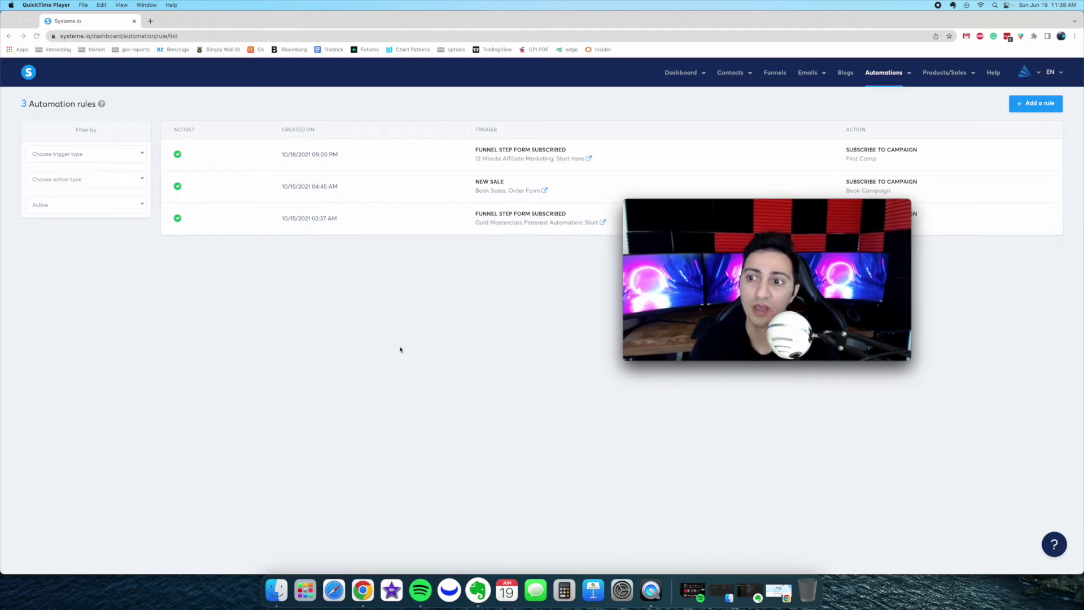
click(445, 252)
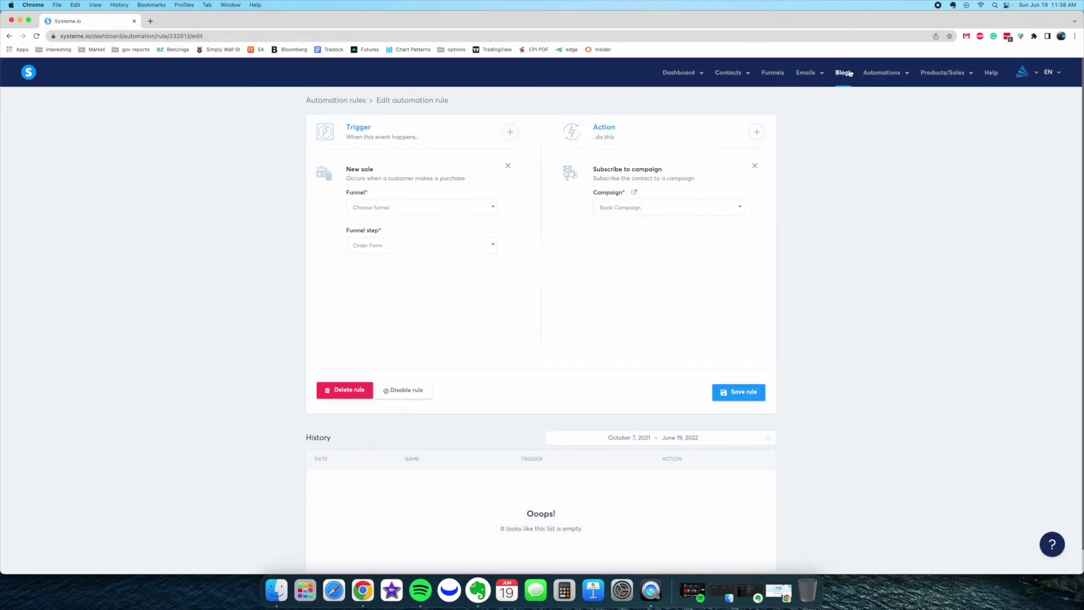
- Open the Test workflow from the automation workflows list to view its steps in the builder
mouse_move(881, 73)
click(878, 102)
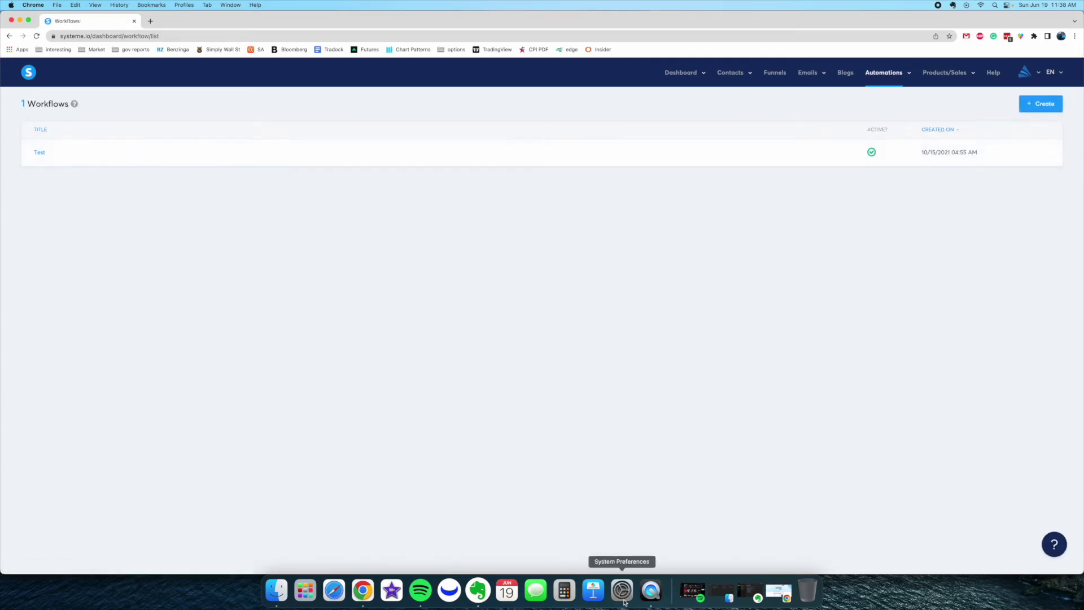
click(650, 591)
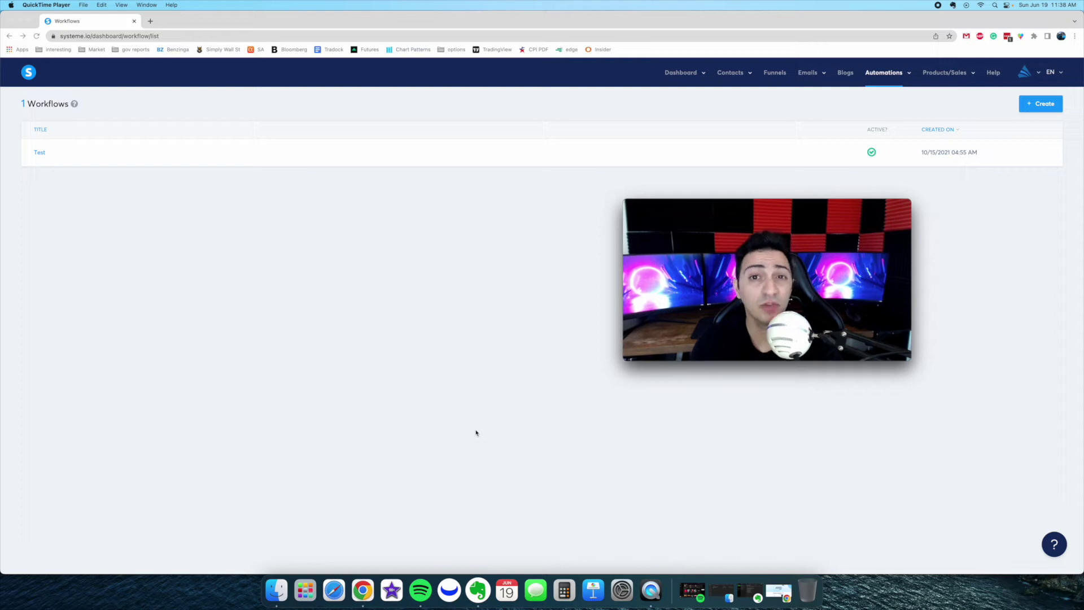
click(40, 153)
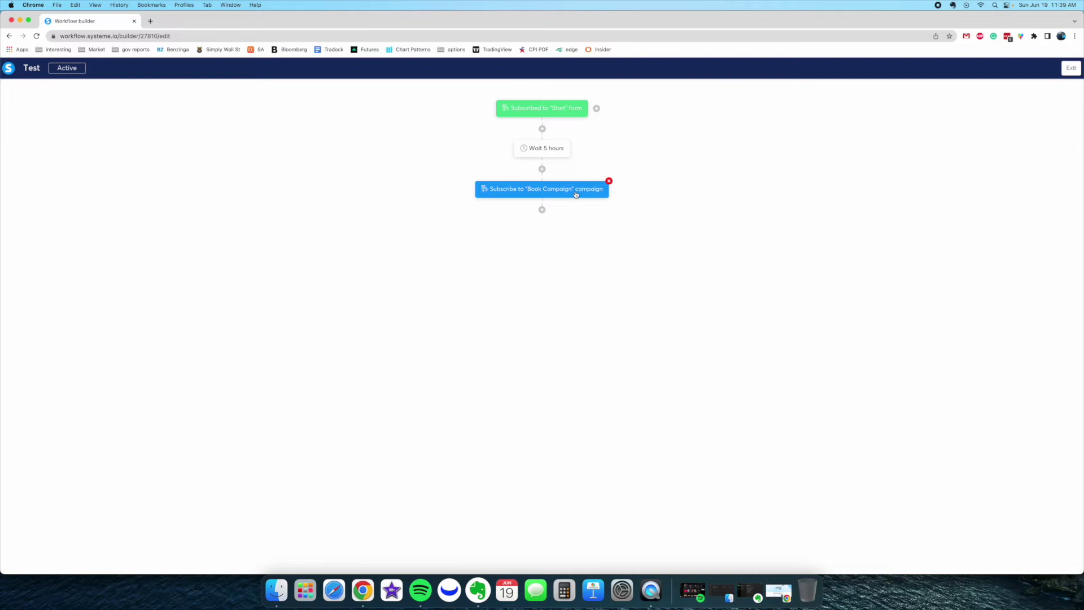
- Add an Enroll in course action for Bing Ads Course with drip content at the end of the Test workflow, and exit the builder
click(541, 210)
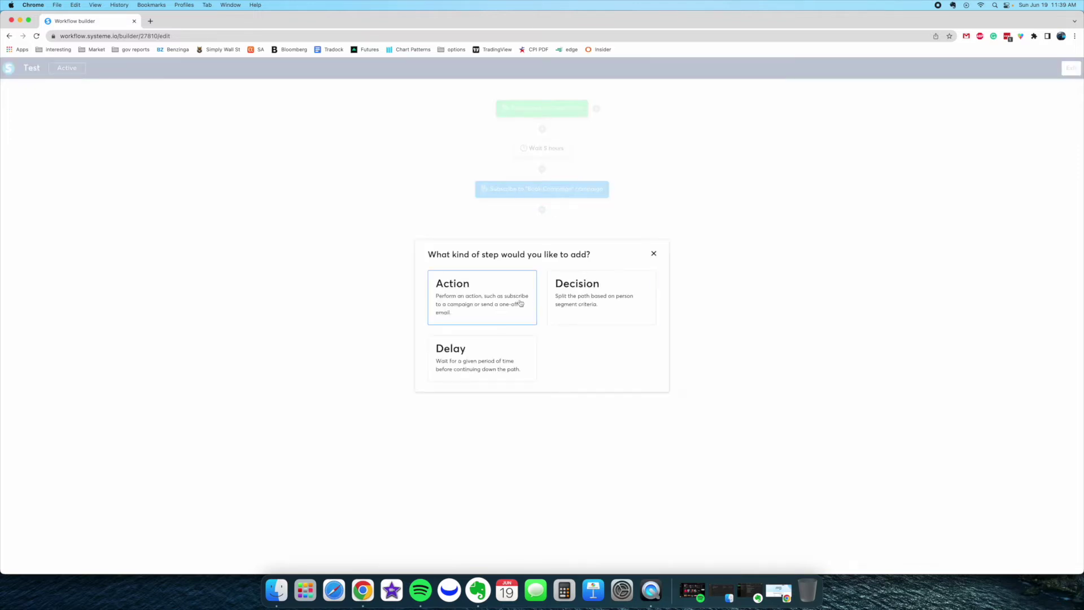
click(476, 297)
click(488, 290)
scroll(516, 364, down, 3)
click(481, 326)
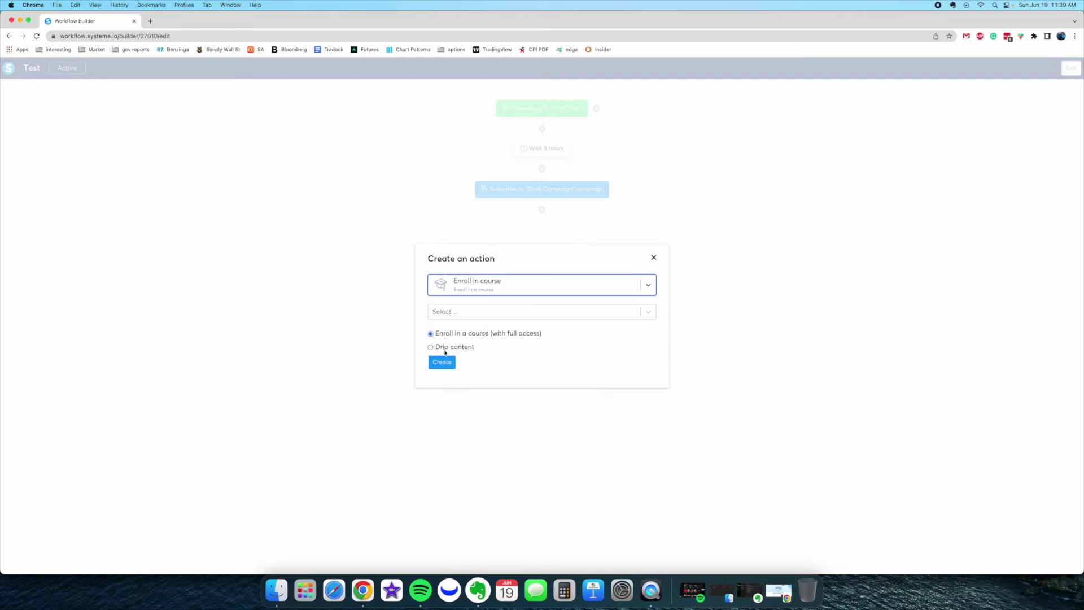
click(454, 312)
click(479, 335)
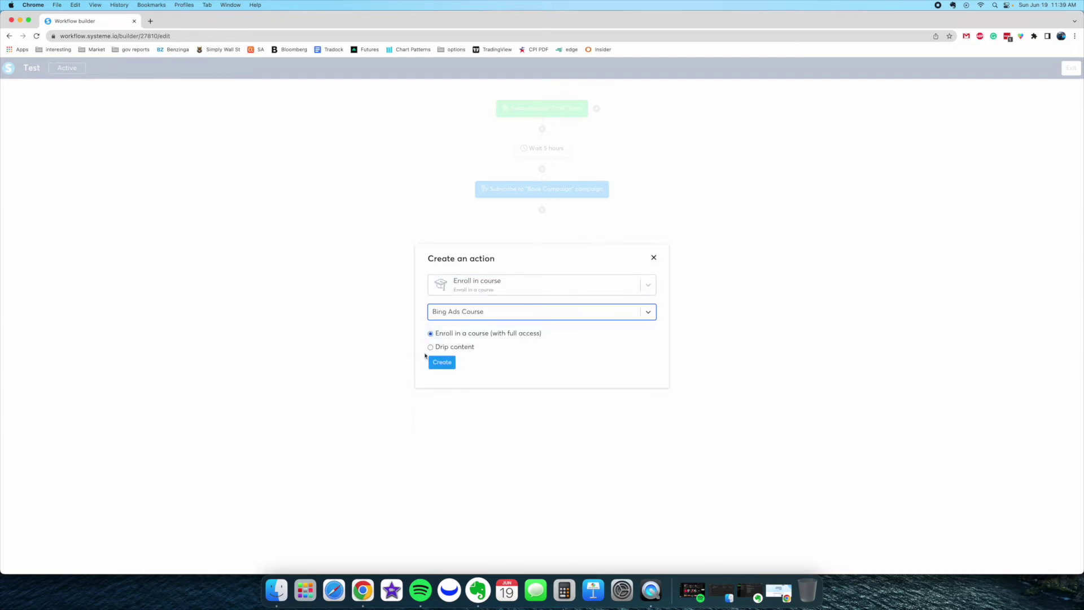
click(438, 348)
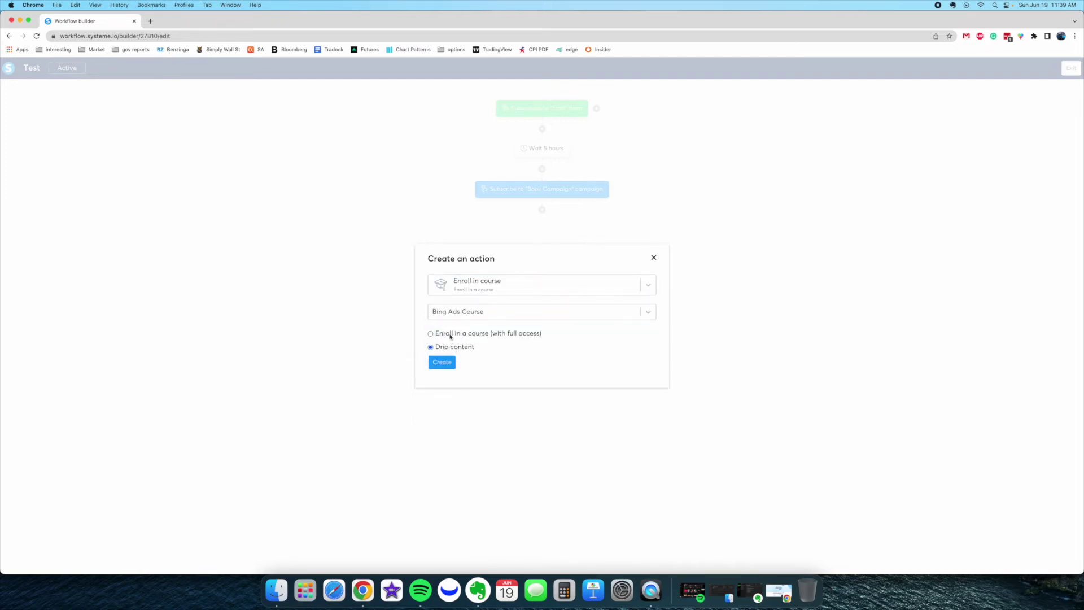
click(447, 364)
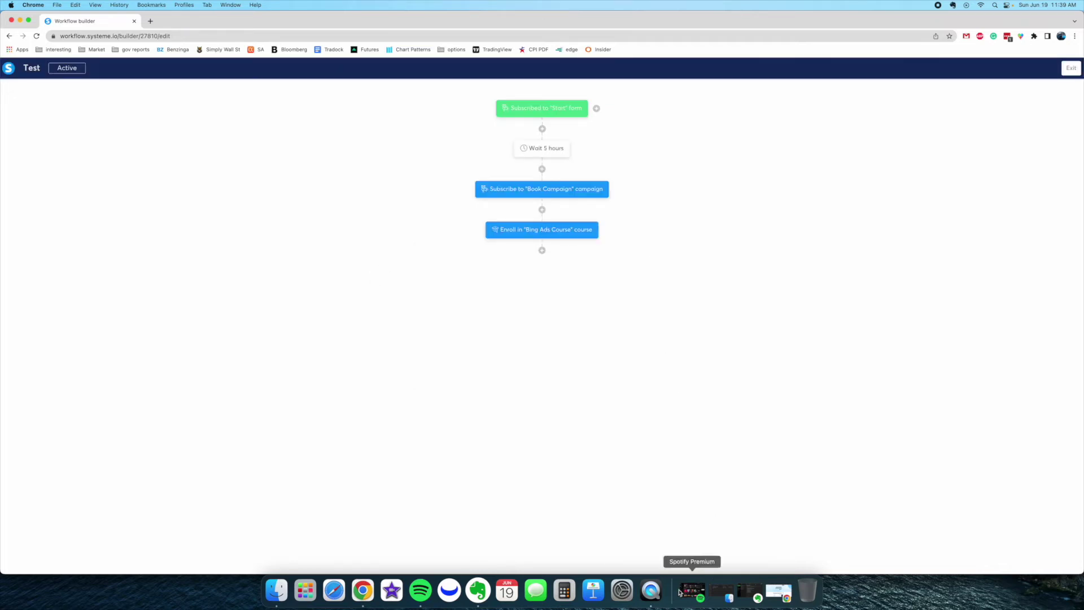
click(650, 590)
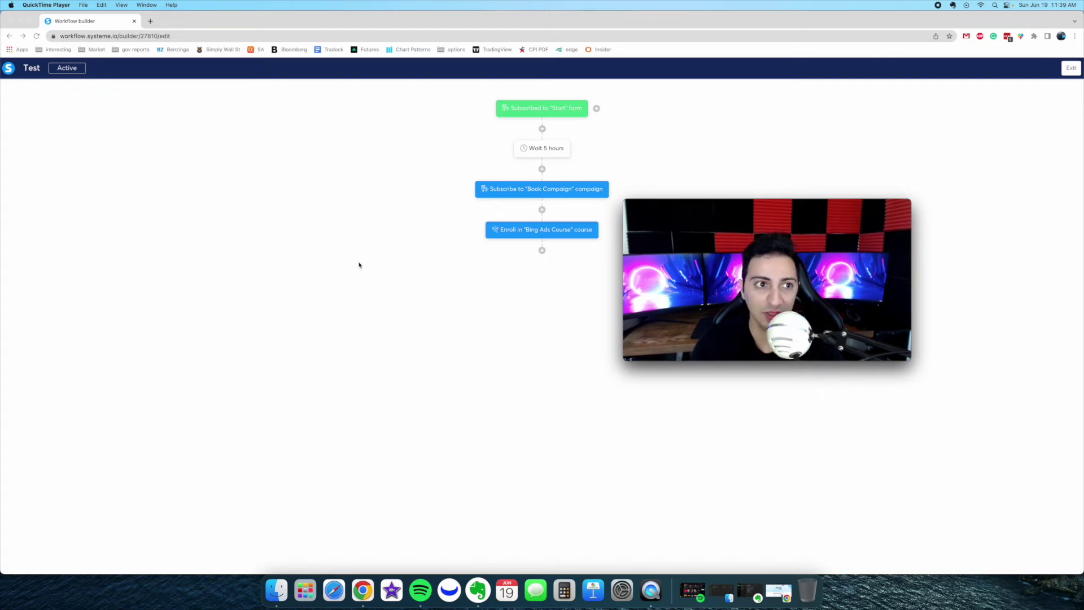
click(410, 246)
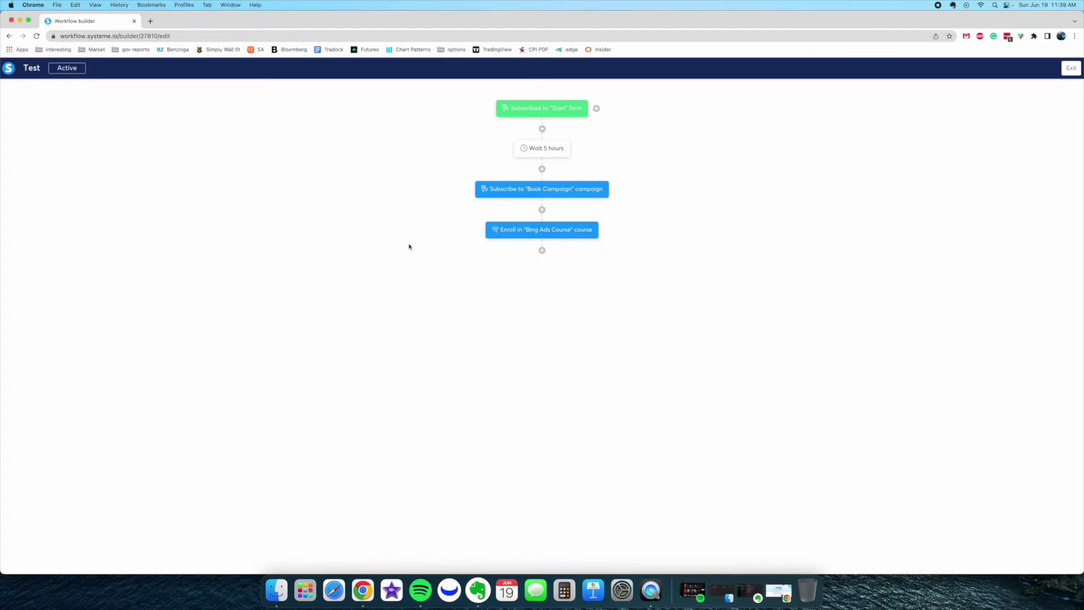
click(1070, 69)
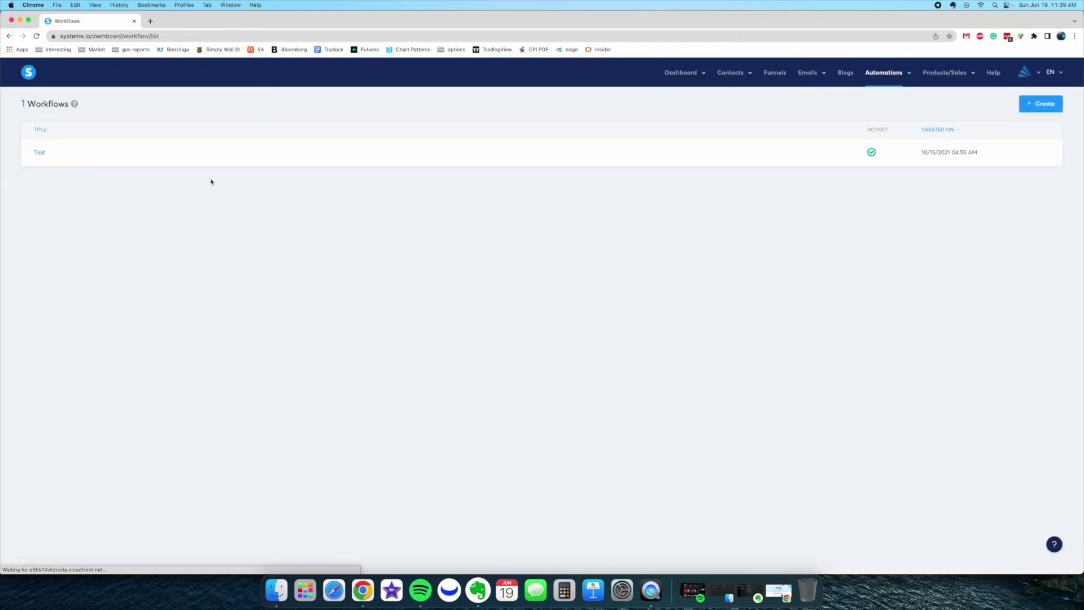
- Go to the coupons page for products and sales and open the form for creating a new coupon
click(651, 590)
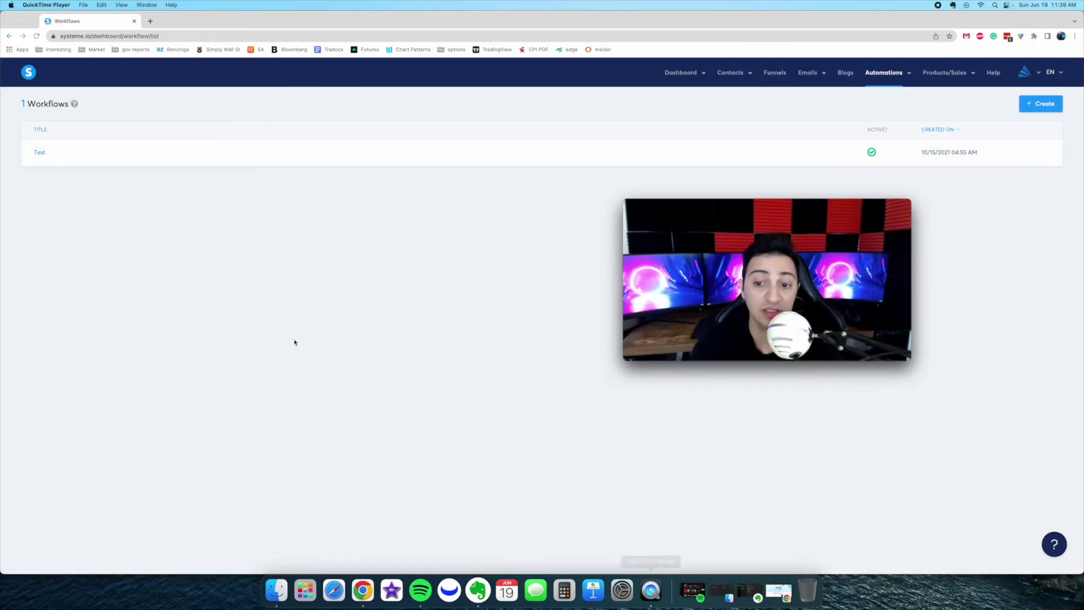
click(461, 188)
mouse_move(939, 78)
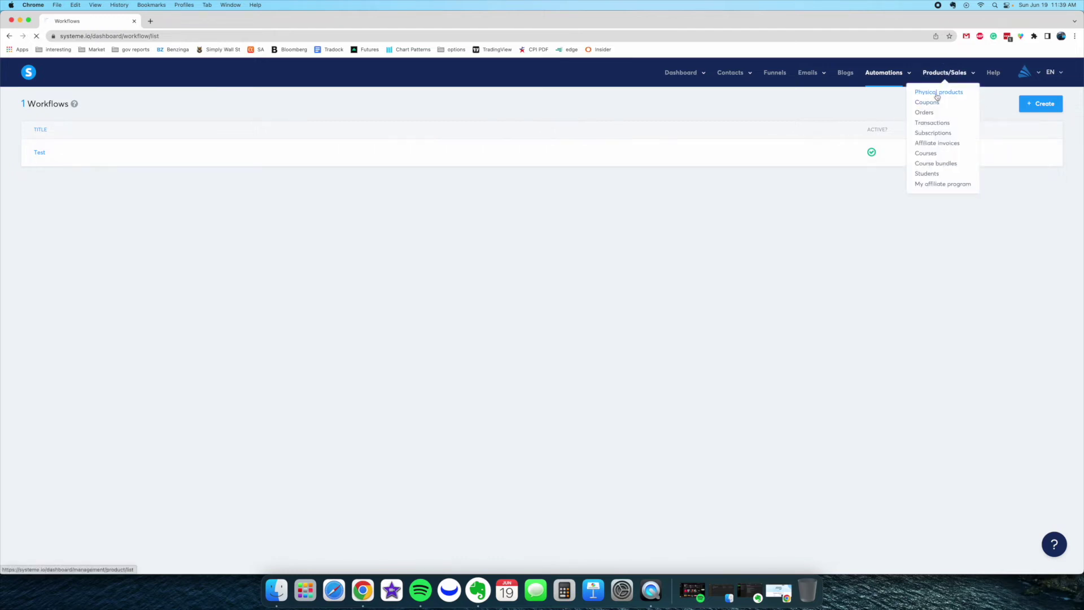
click(940, 106)
click(649, 590)
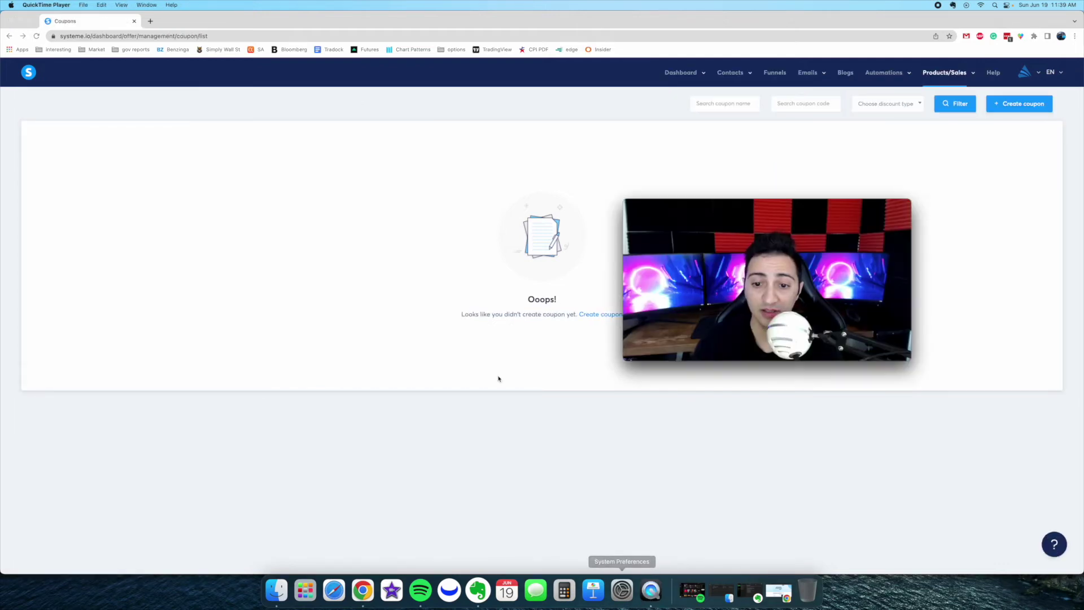
click(457, 316)
click(606, 318)
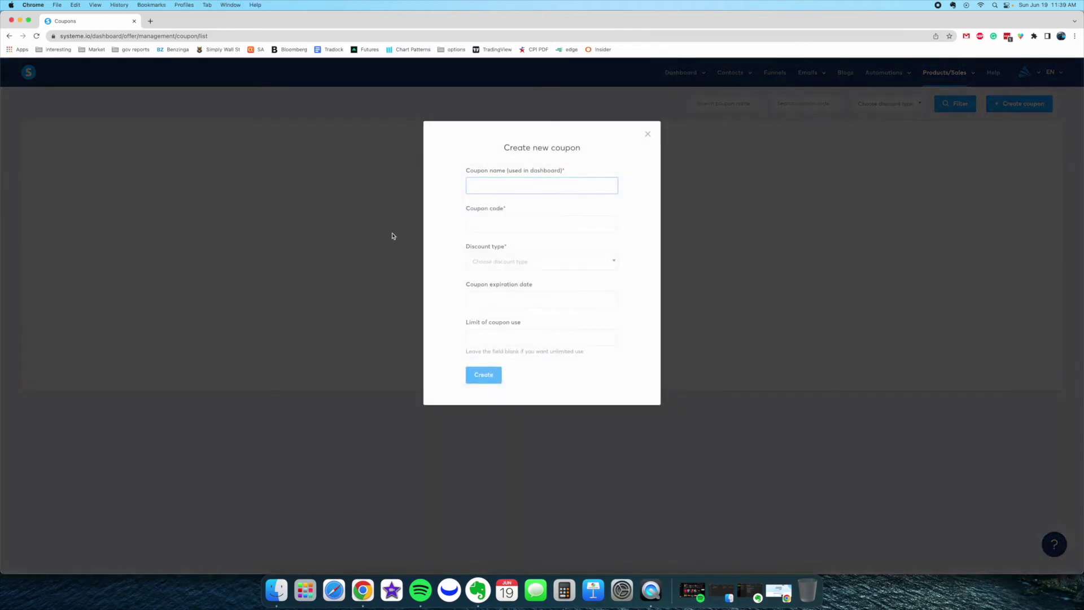
- Look through the fixed amount and percentage discount types in the new coupon form, and close it without creating a coupon
click(497, 228)
click(501, 261)
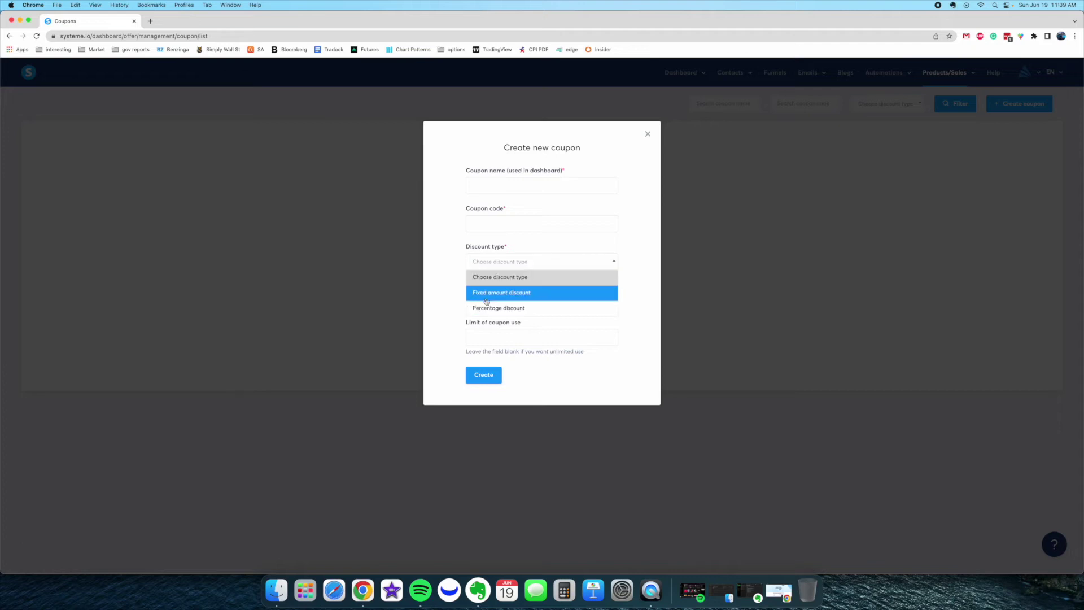
click(504, 298)
click(498, 261)
click(501, 308)
click(647, 133)
- View the orders list and the transactions list for products and sales
mouse_move(948, 101)
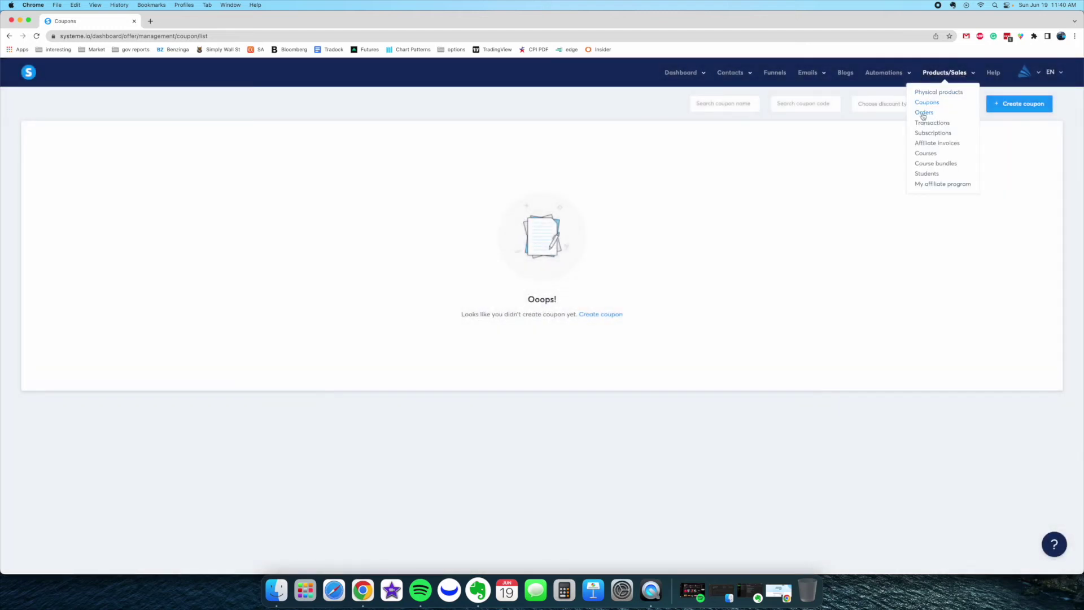
click(924, 114)
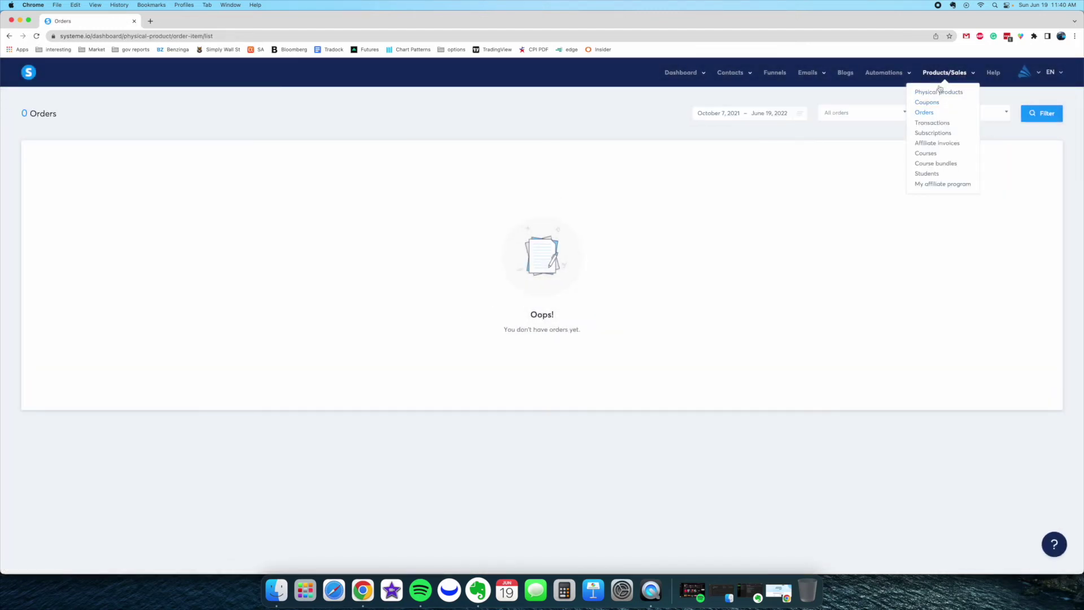
click(929, 124)
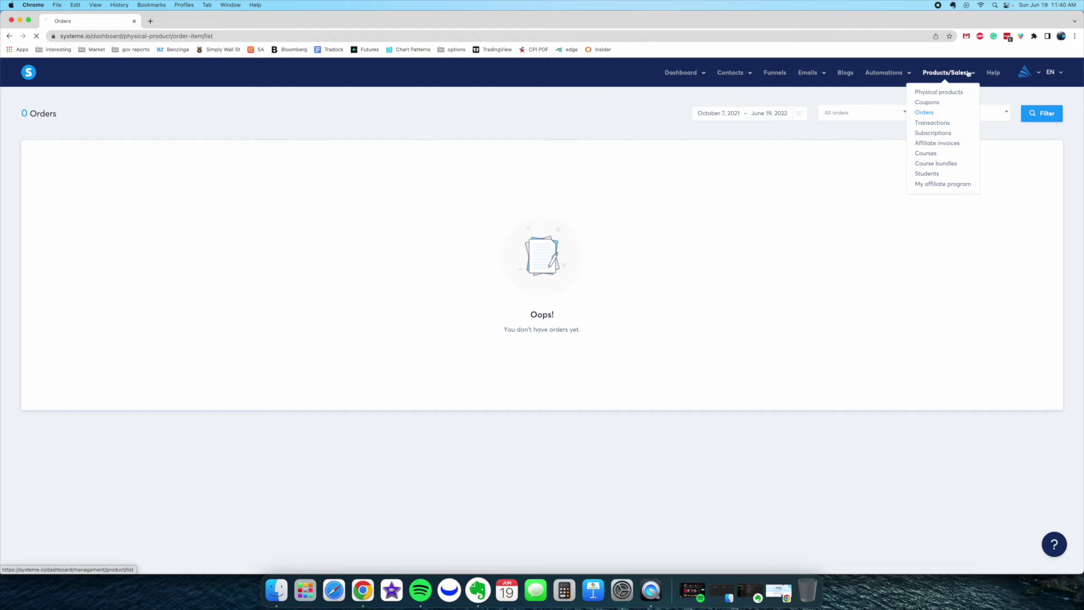
- View the subscriptions list and the affiliate invoices list for products and sales
mouse_move(934, 92)
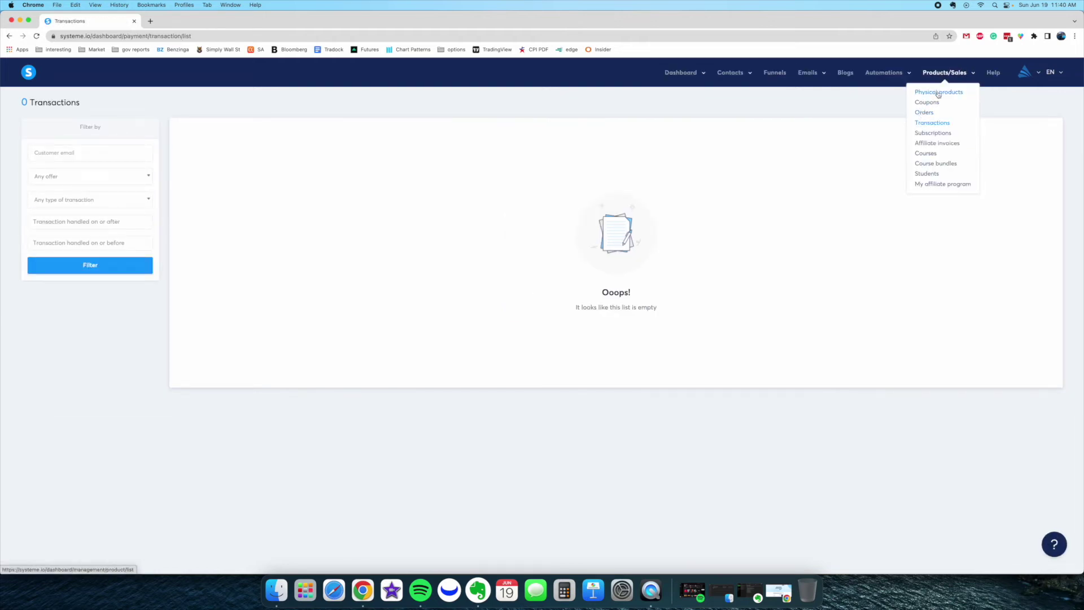
click(926, 125)
click(933, 134)
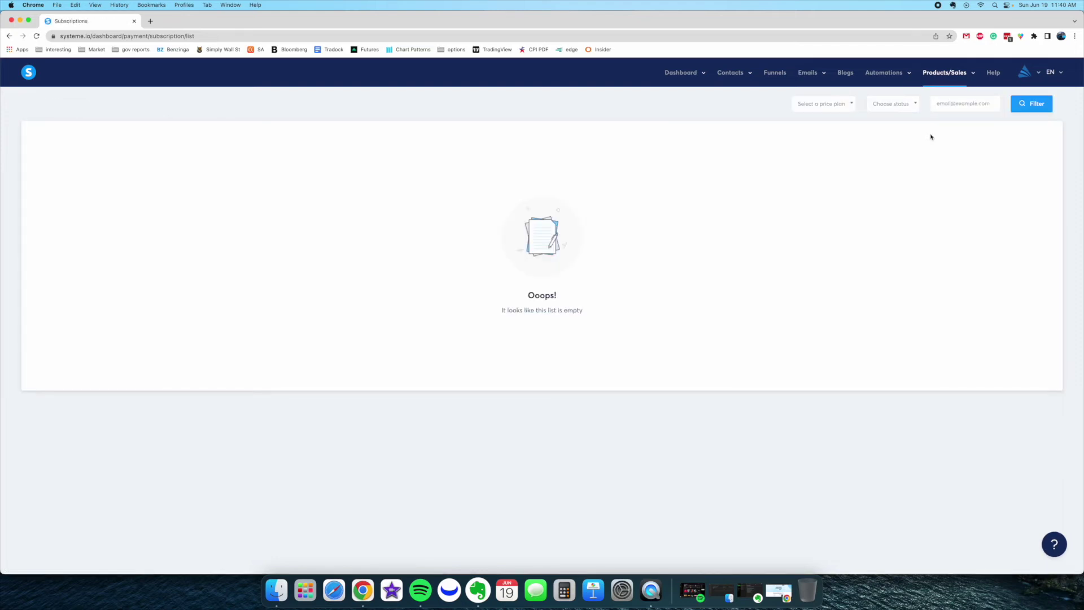
click(651, 590)
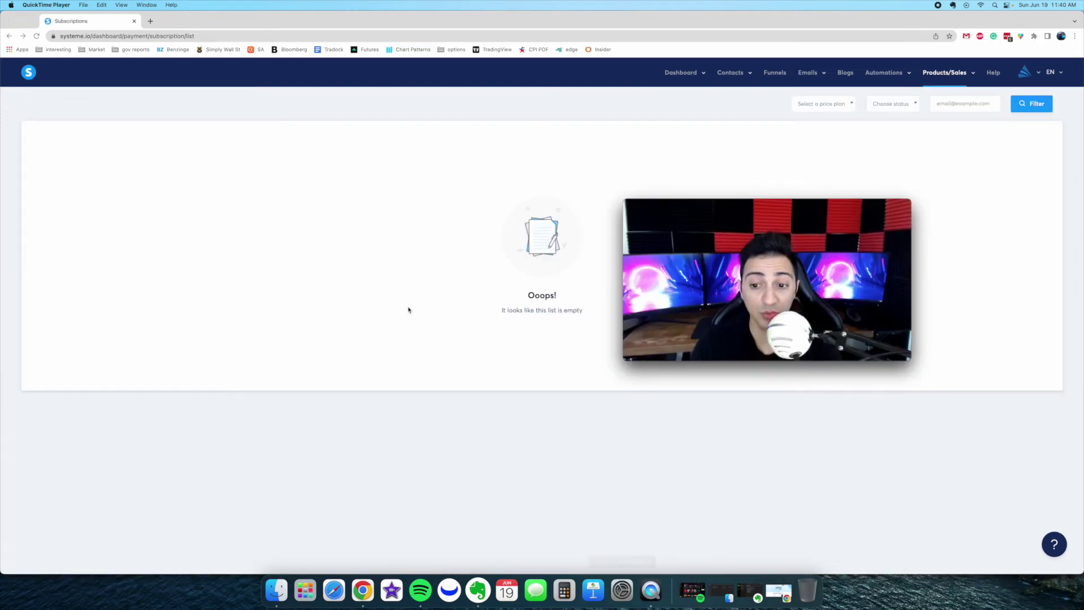
click(952, 79)
click(930, 144)
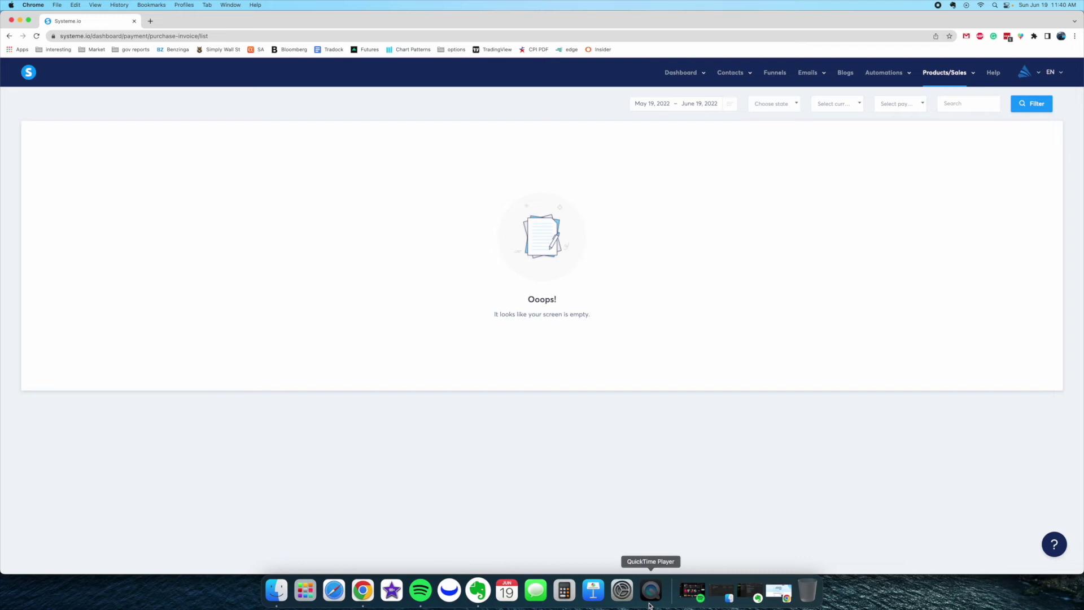
click(651, 590)
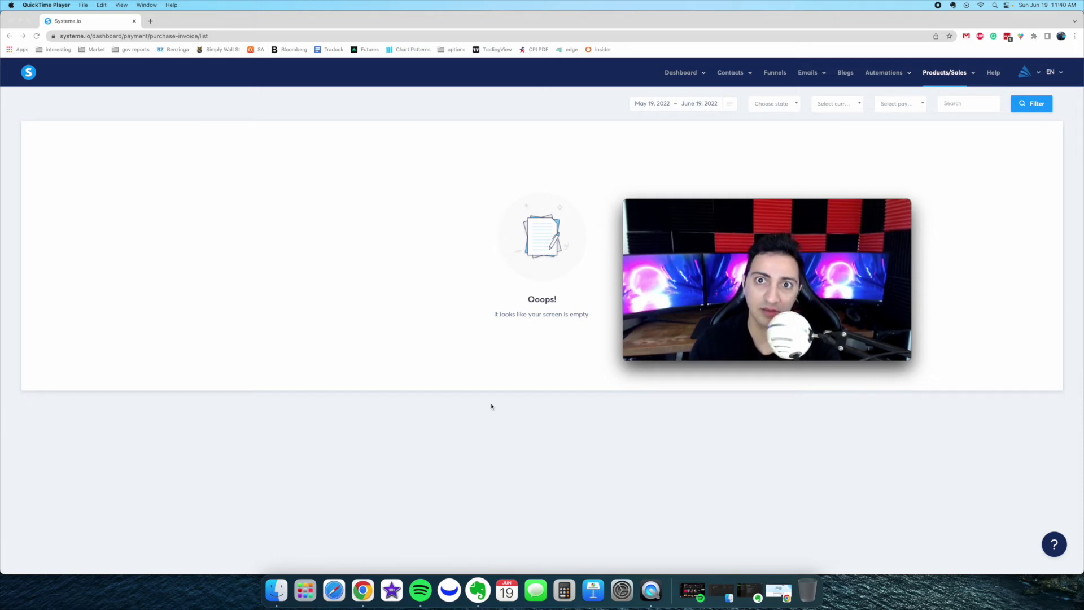
click(509, 232)
- View the list of courses and the course bundles page
click(954, 72)
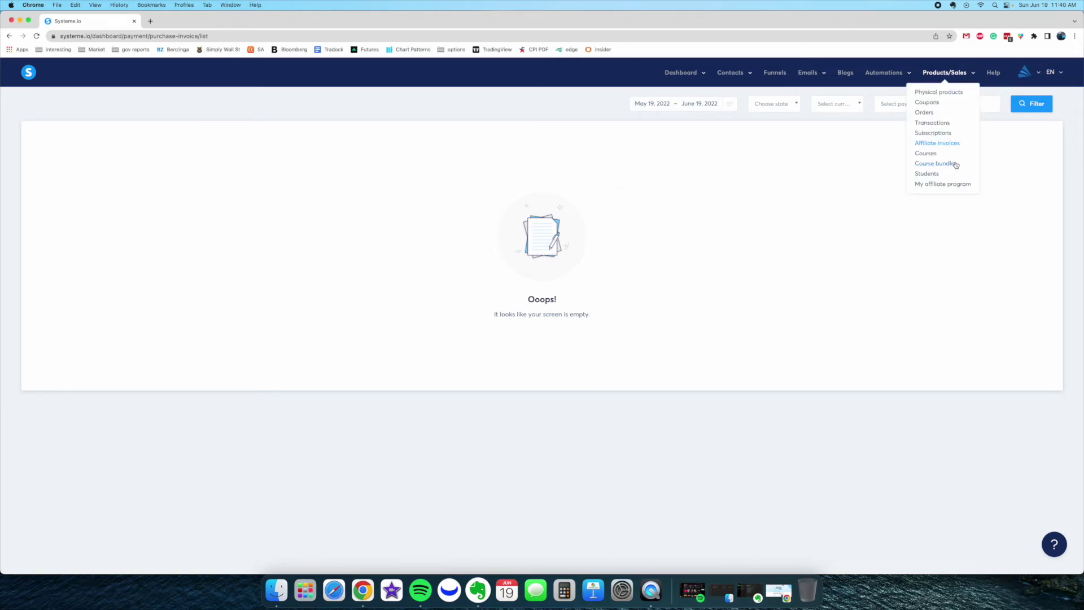
click(928, 155)
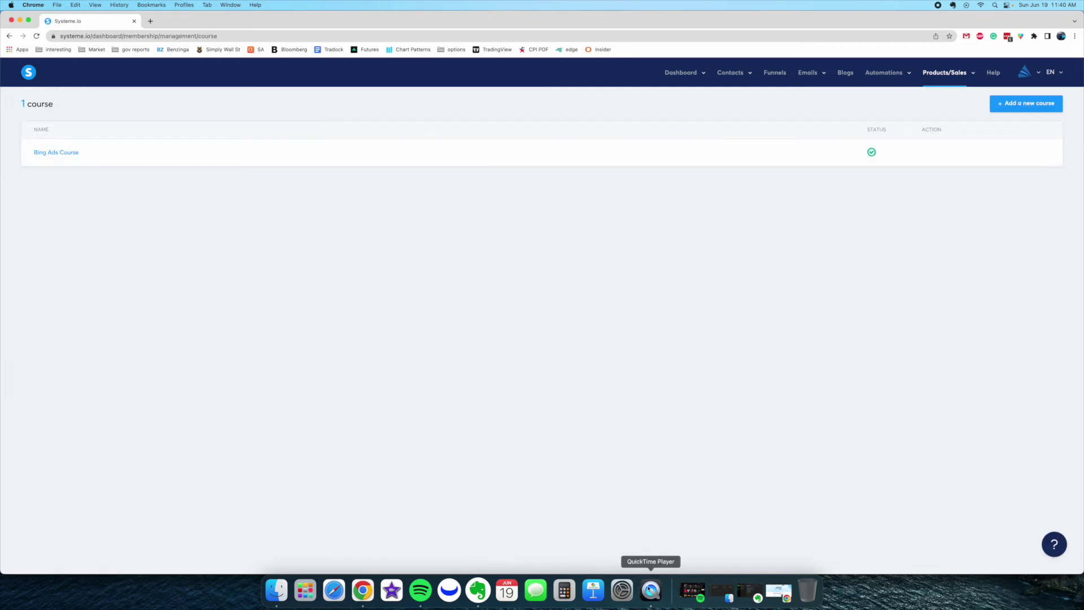
click(651, 590)
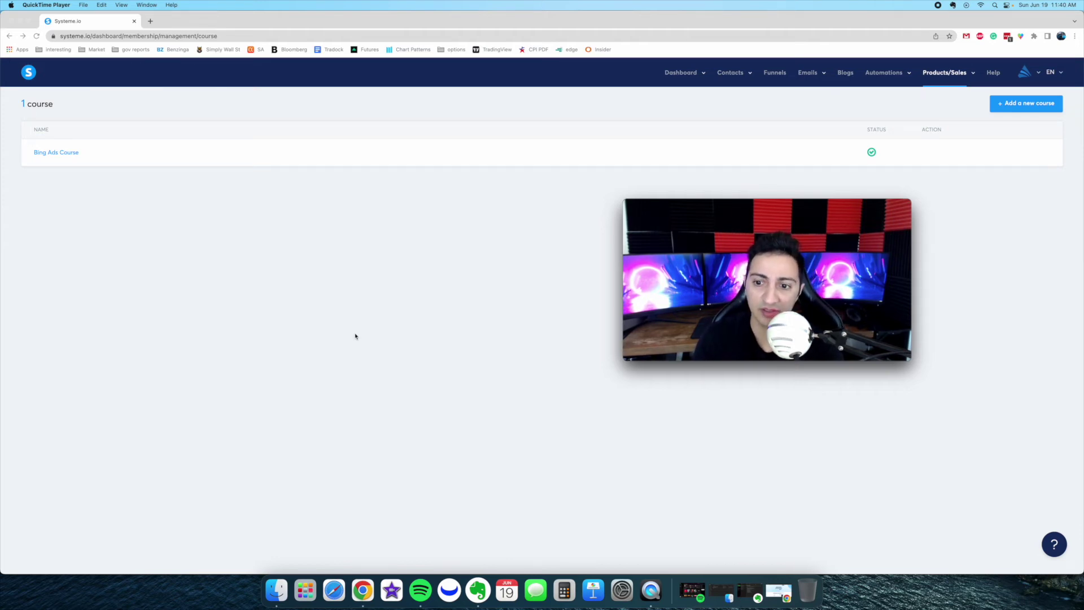
click(944, 73)
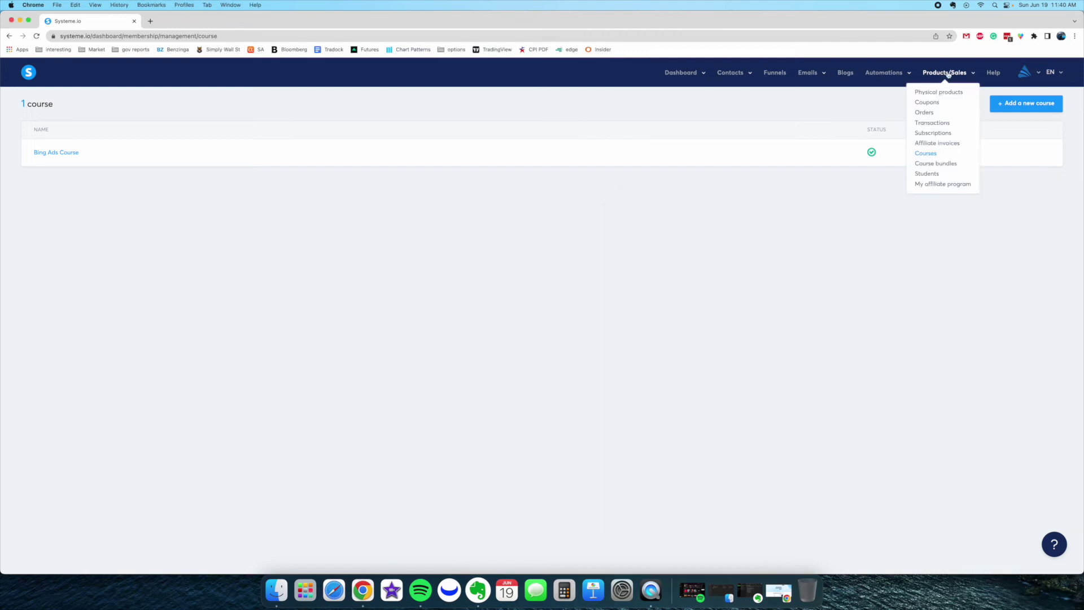
click(933, 164)
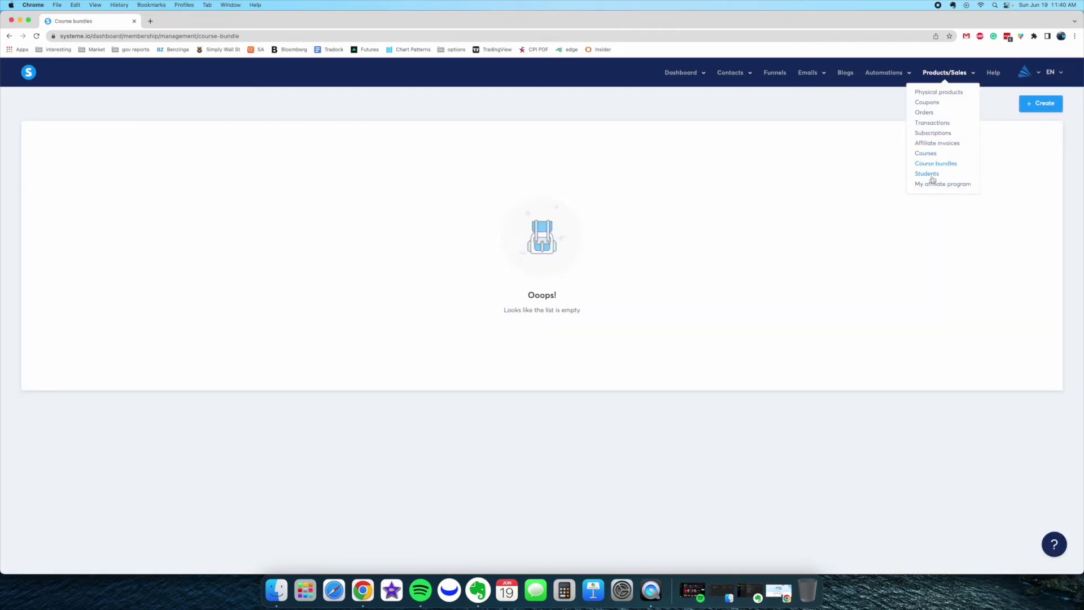
- View the students list and the dashboard of the account's own affiliate program
click(931, 175)
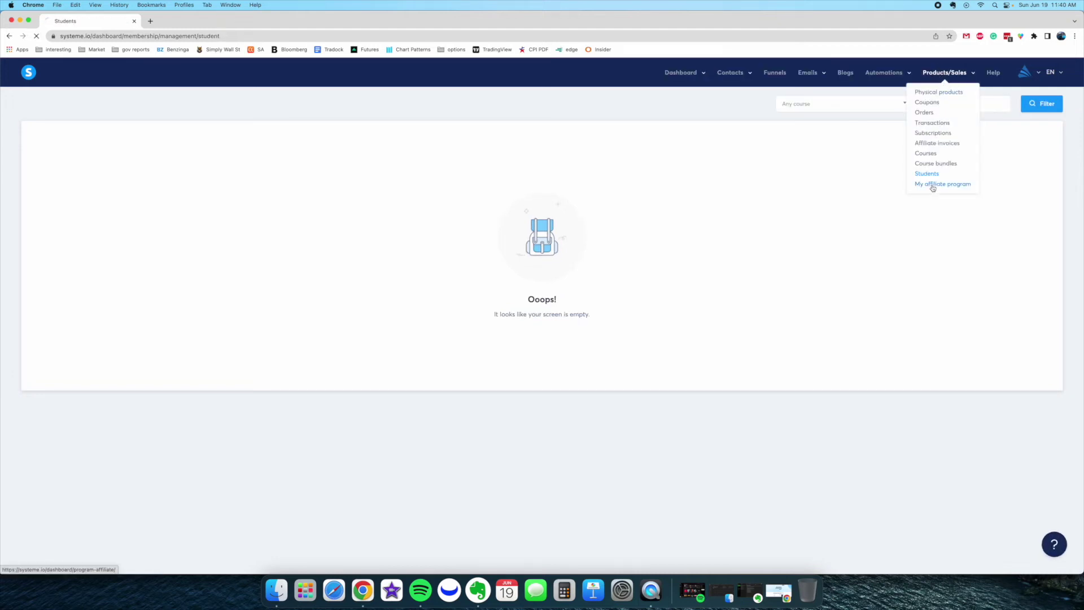
click(933, 185)
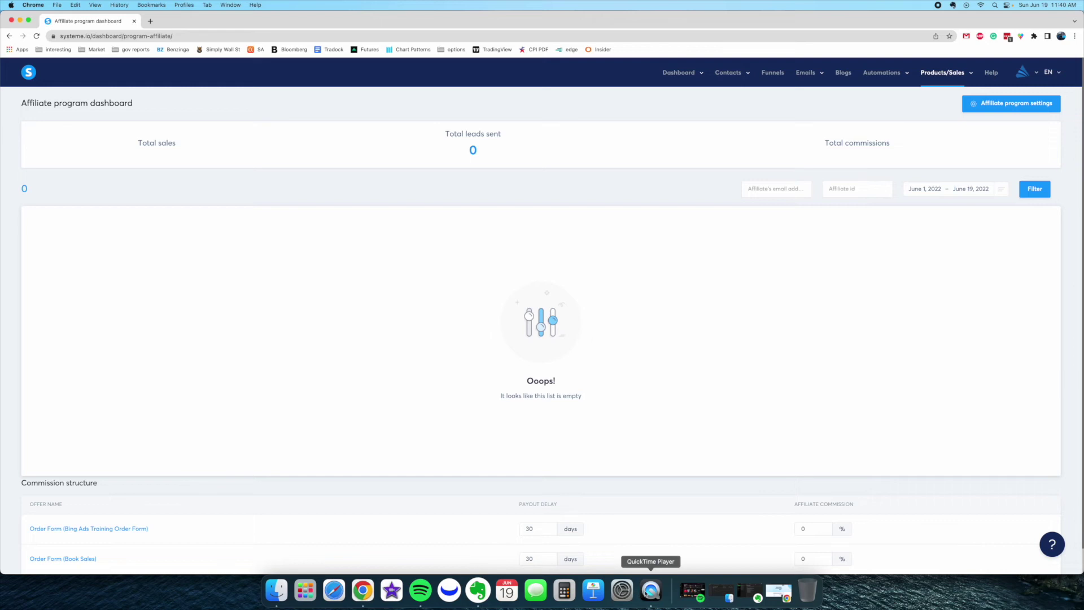
click(649, 590)
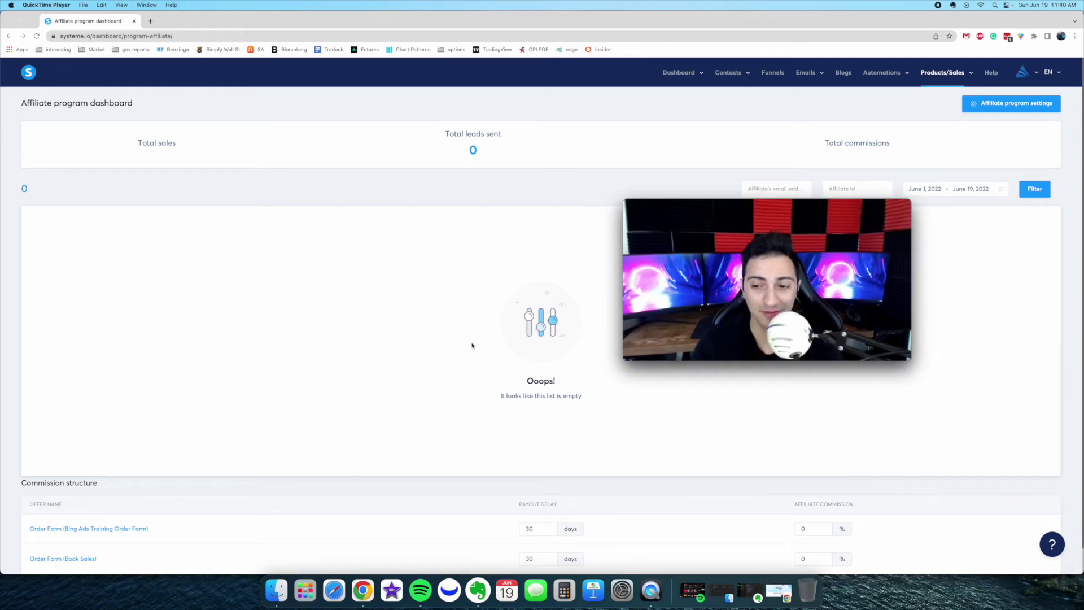
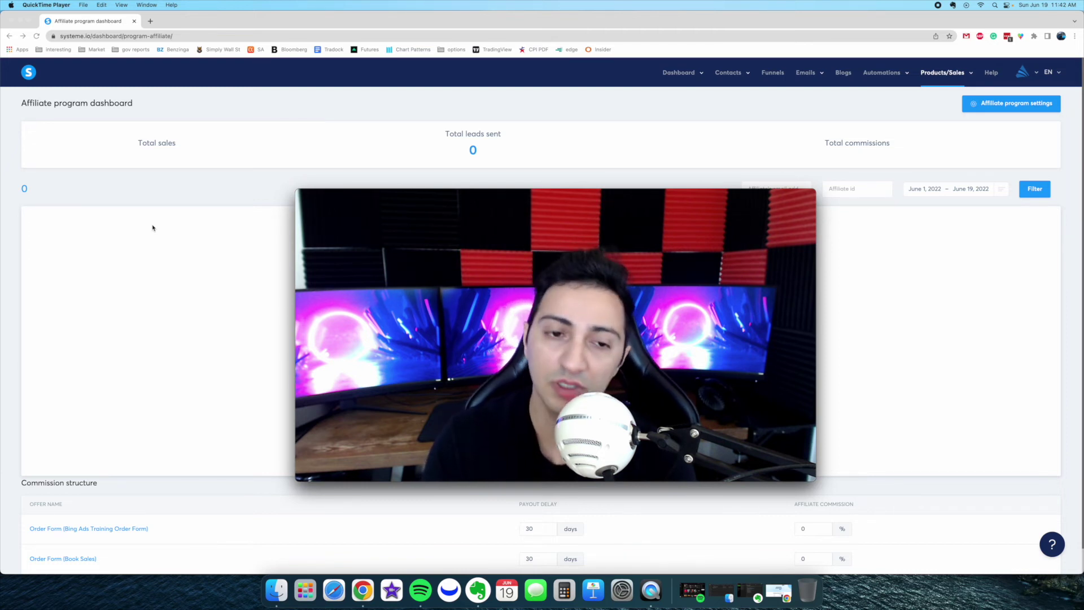
drag(294, 188, 593, 316)
- Go to the account's profile settings and view the custom domains page
click(1030, 74)
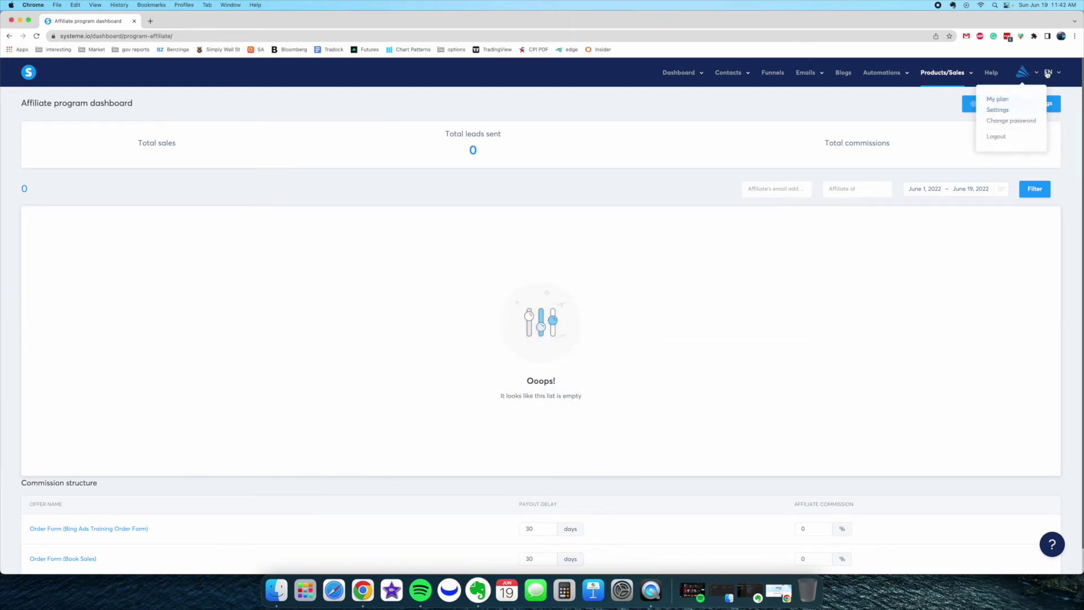
mouse_move(1028, 75)
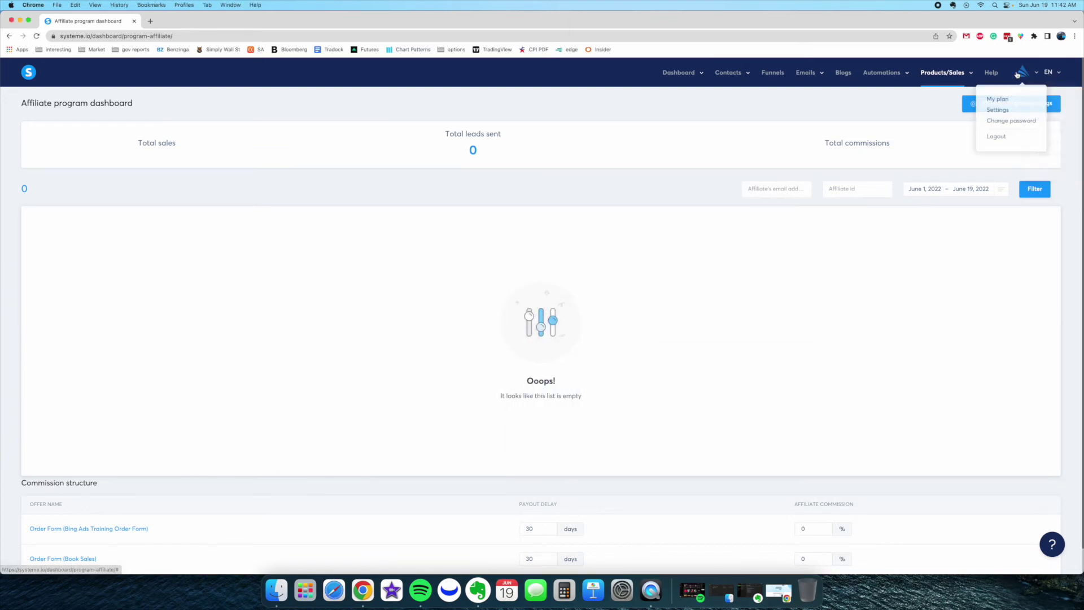
click(1000, 111)
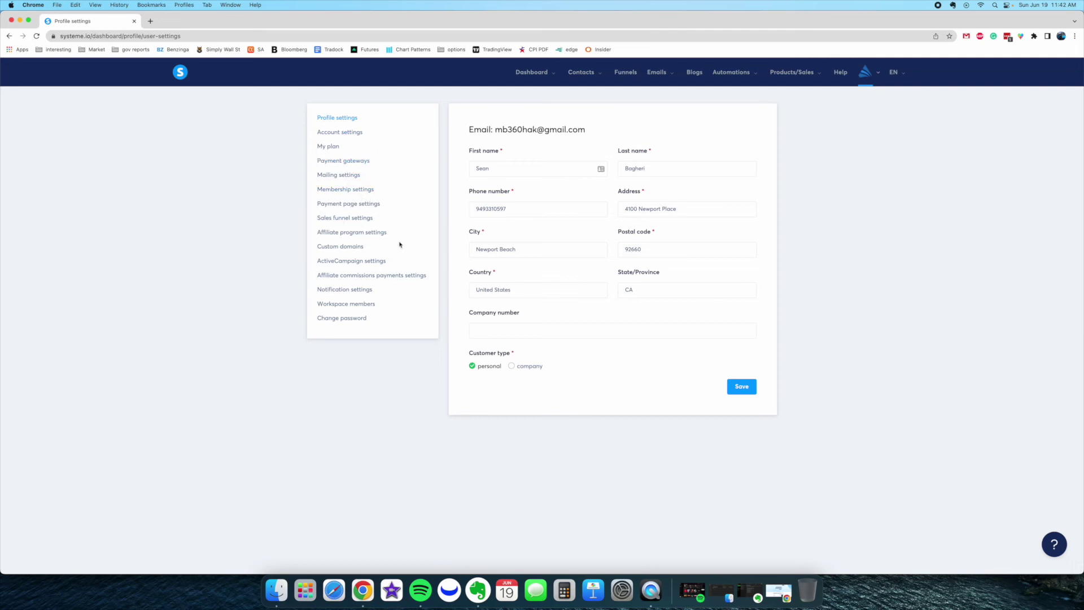
click(346, 248)
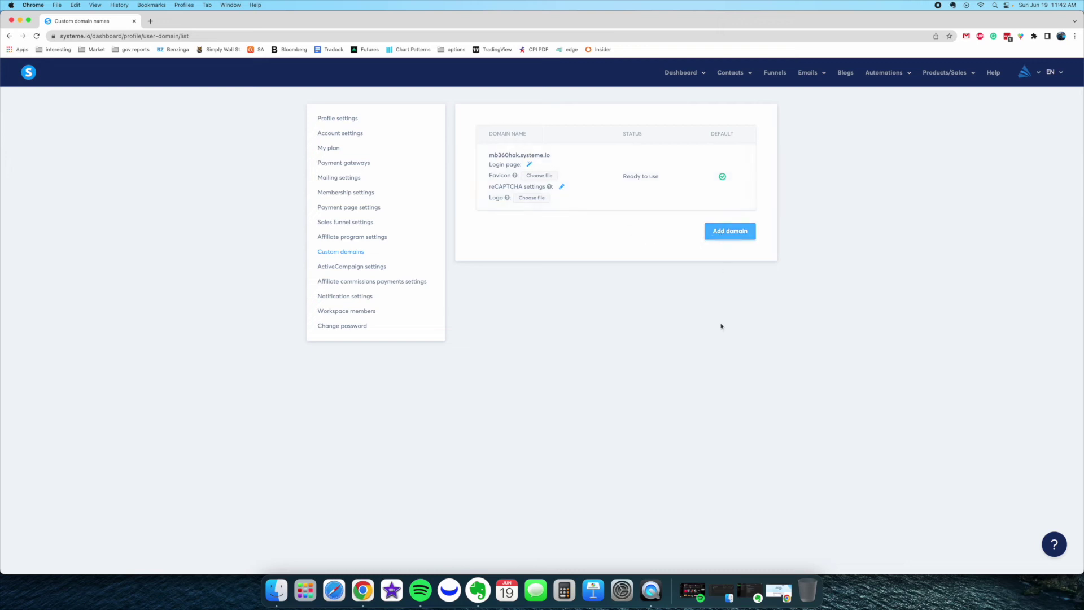
click(650, 588)
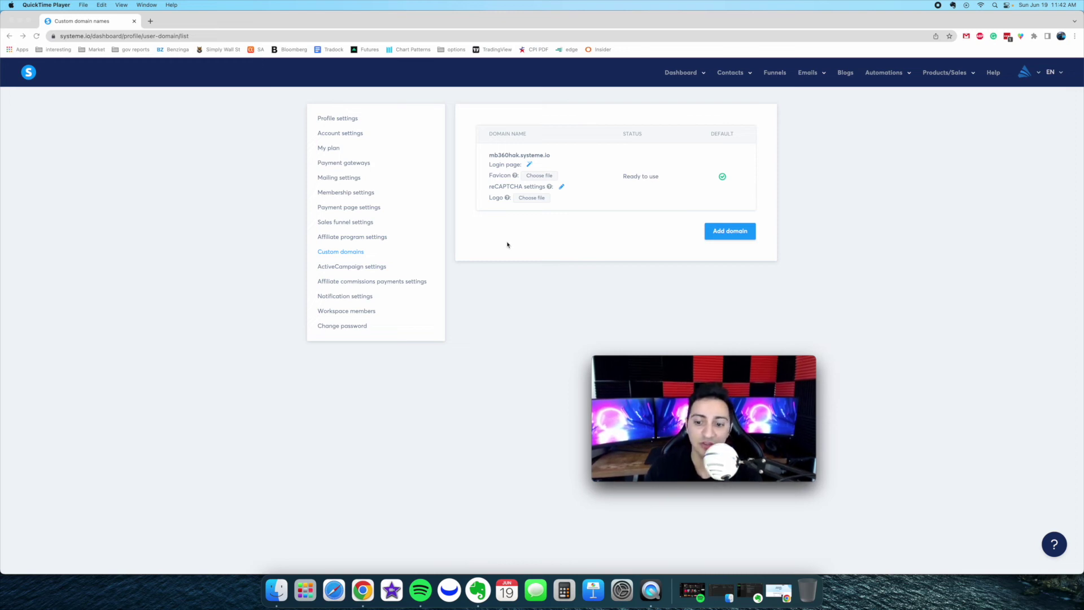
key(super+h)
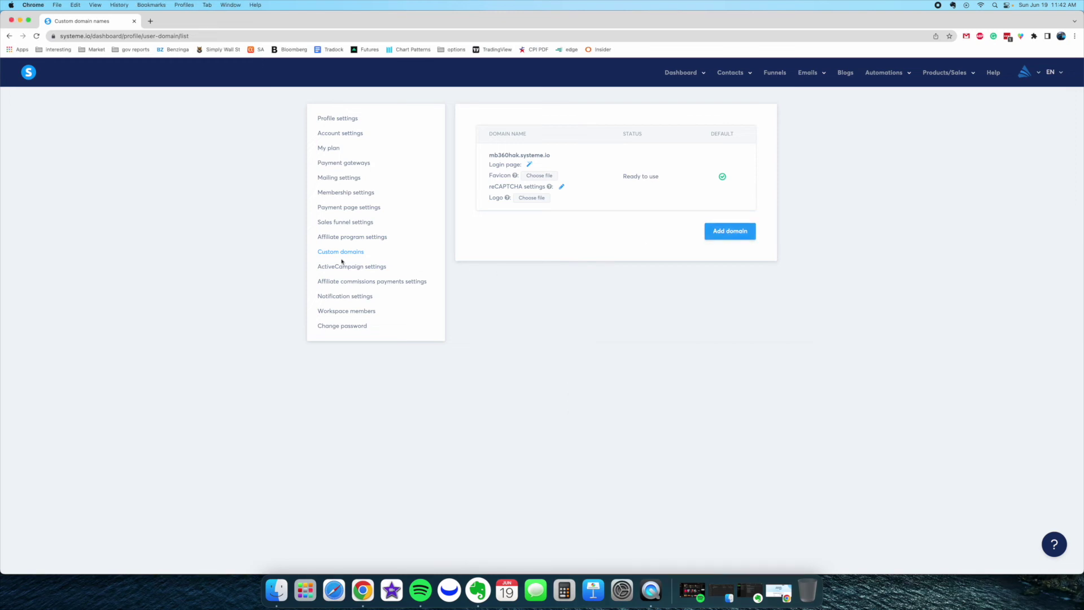
- View the payment gateways settings with the Stripe, PayPal and MercadoPago connections
click(347, 166)
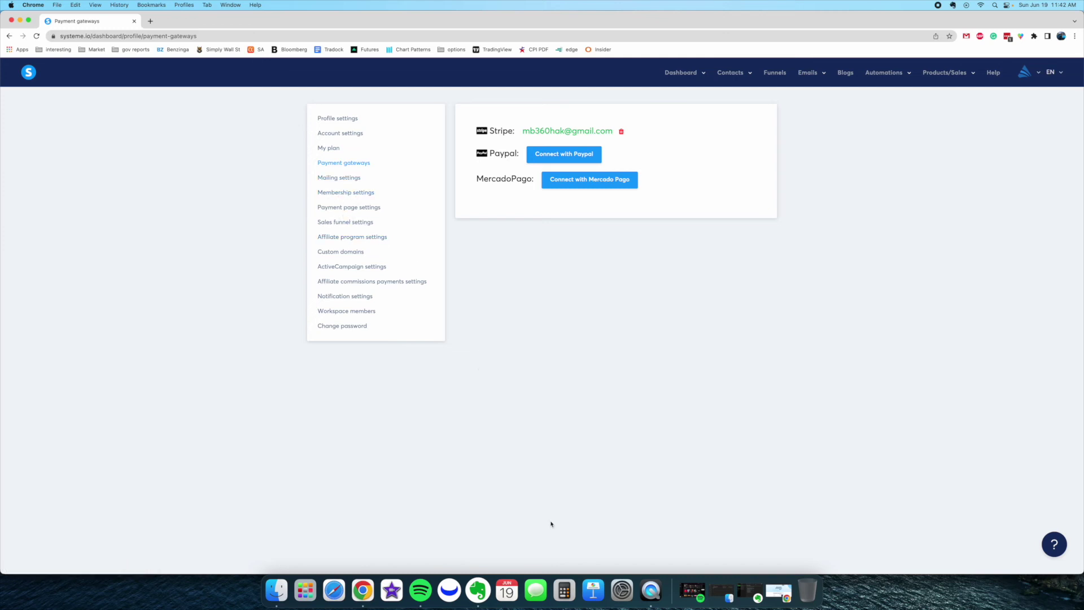
click(651, 590)
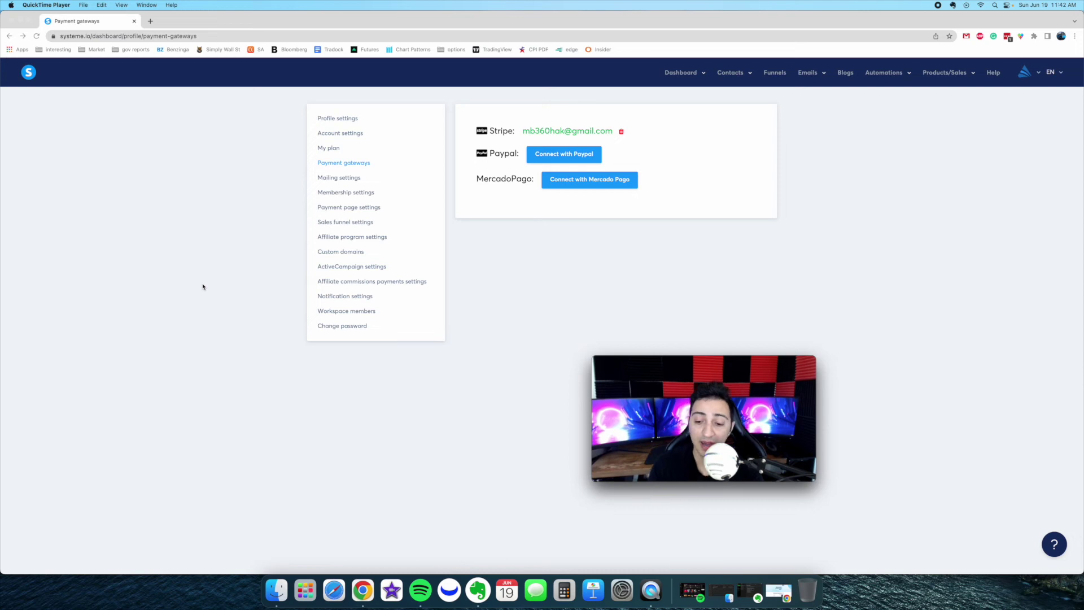
drag(592, 356, 109, 111)
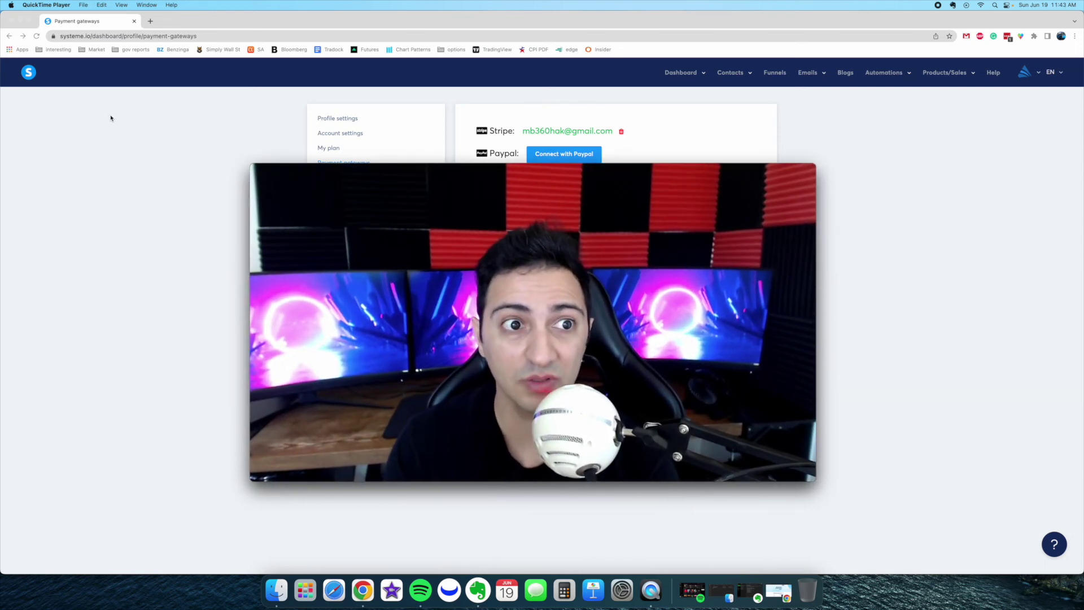